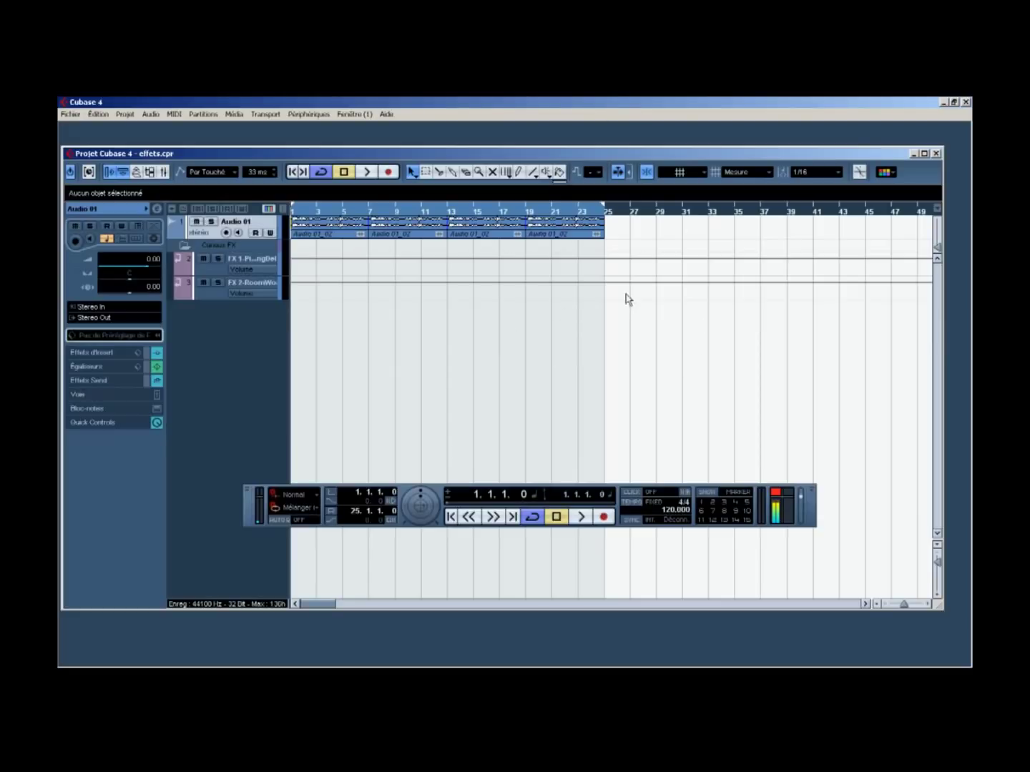
- Select the Audio 01 track, play the project briefly to hear it, and return to the start
{"action": "left_click_drag", "start_coordinate": [736, 331], "coordinate": [261, 181]}
{"action": "left_click", "coordinate": [569, 317]}
{"action": "left_click", "coordinate": [242, 263]}
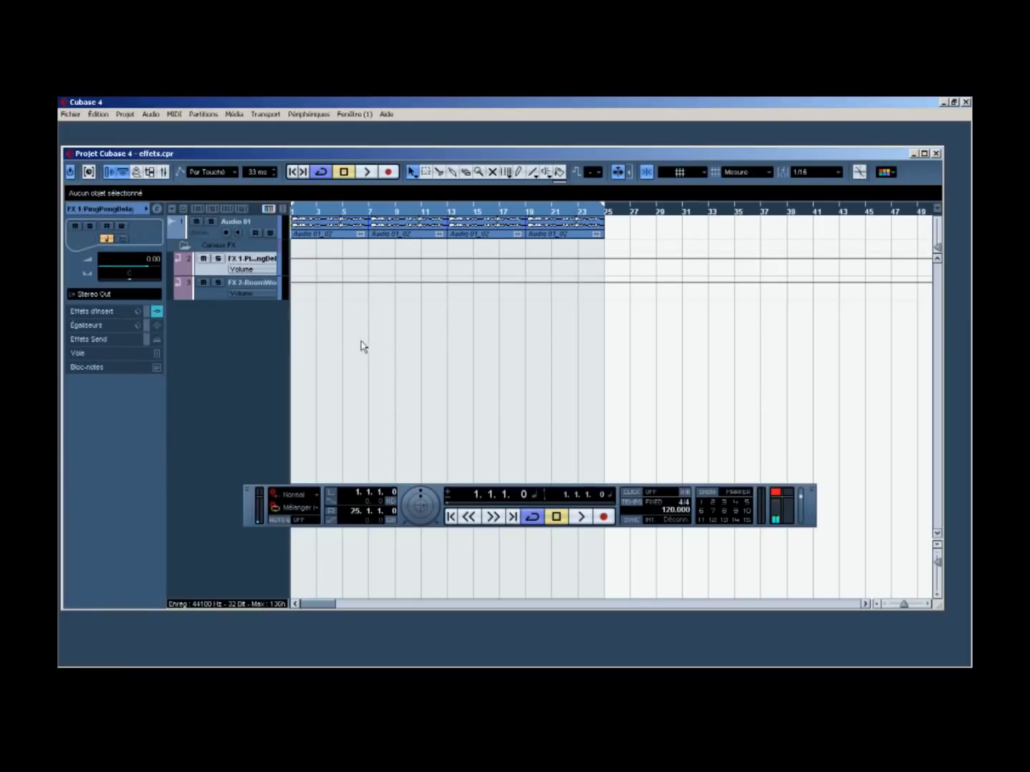
{"action": "left_click", "coordinate": [233, 224]}
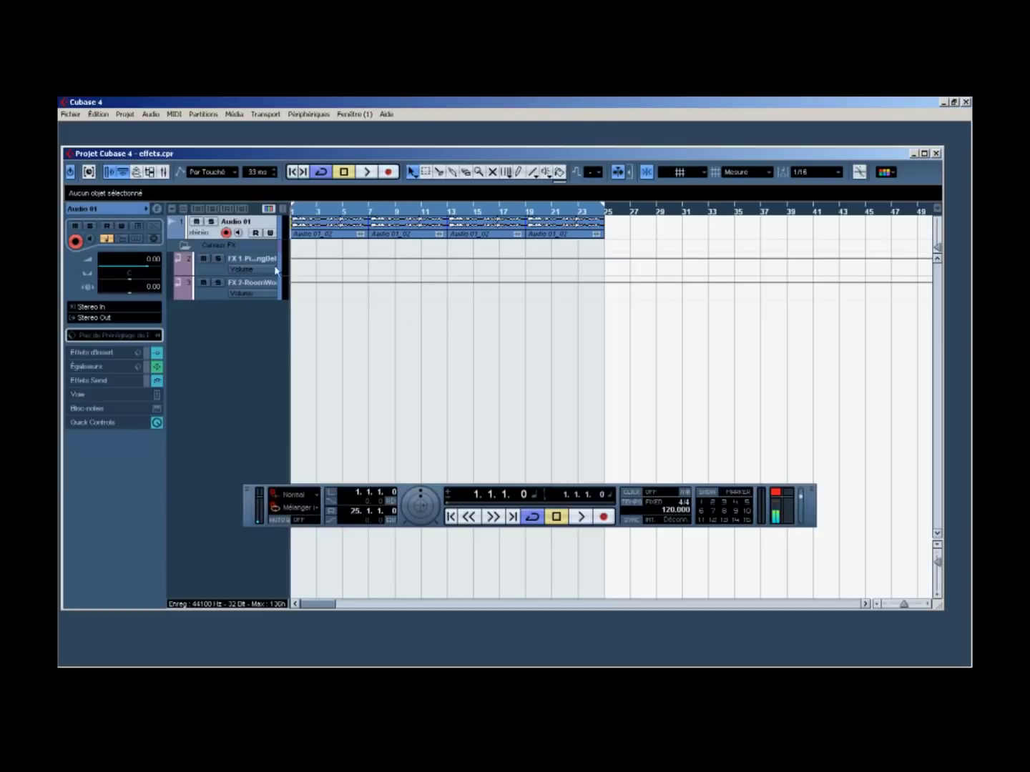
{"action": "key", "text": "space"}
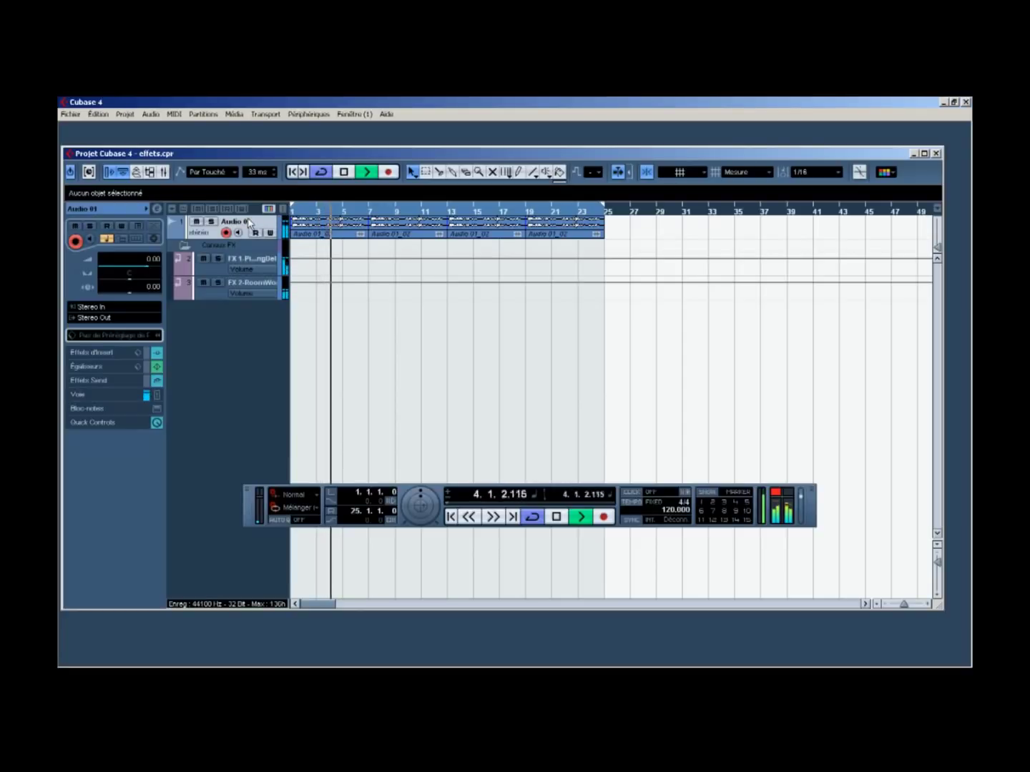
{"action": "key", "text": "space"}
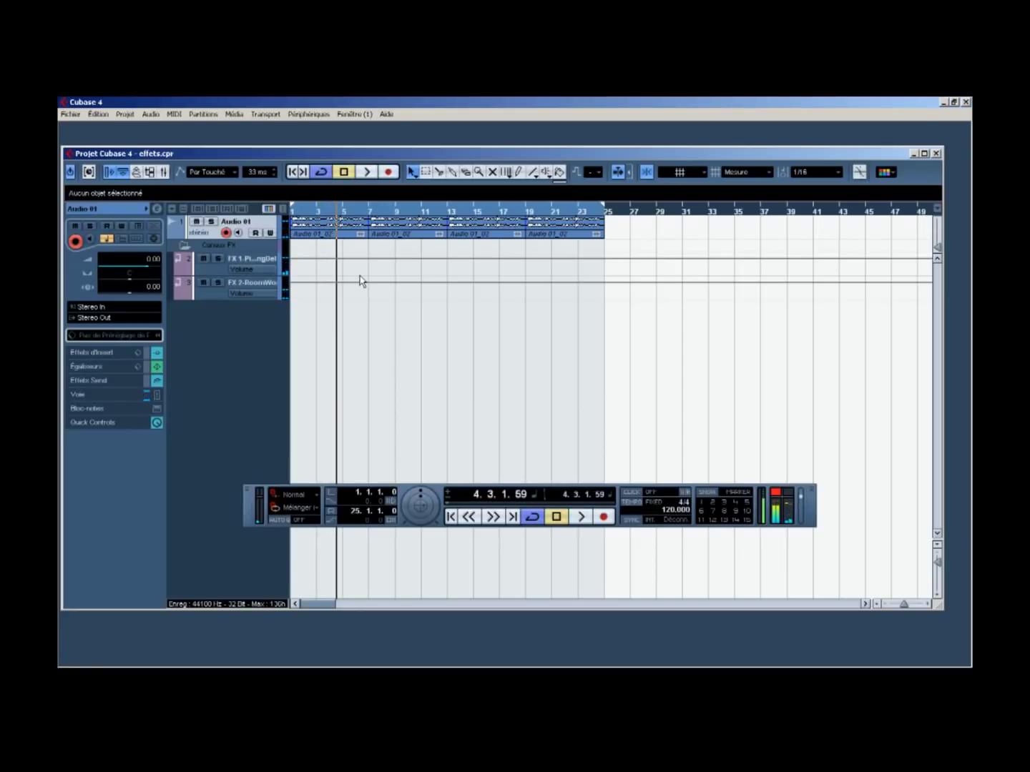
{"action": "key", "text": "Home"}
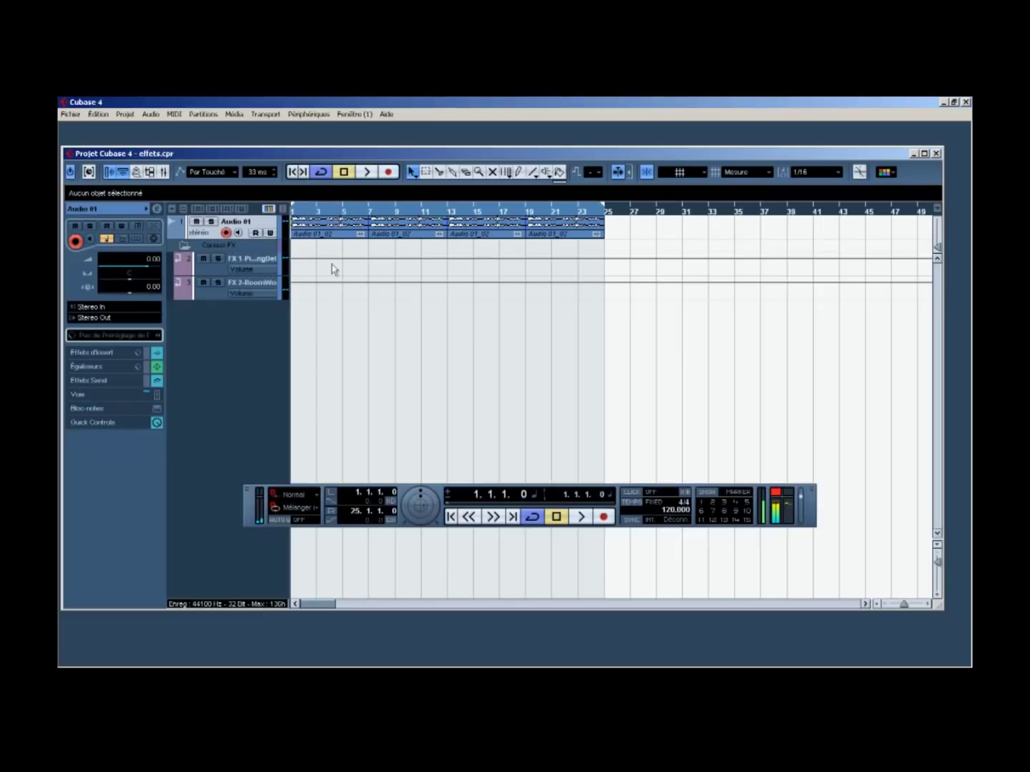
- Widen the track list to reveal all track controls and open the channel settings of Audio 01
{"action": "left_click", "coordinate": [294, 235]}
{"action": "left_click_drag", "start_coordinate": [288, 233], "coordinate": [330, 229]}
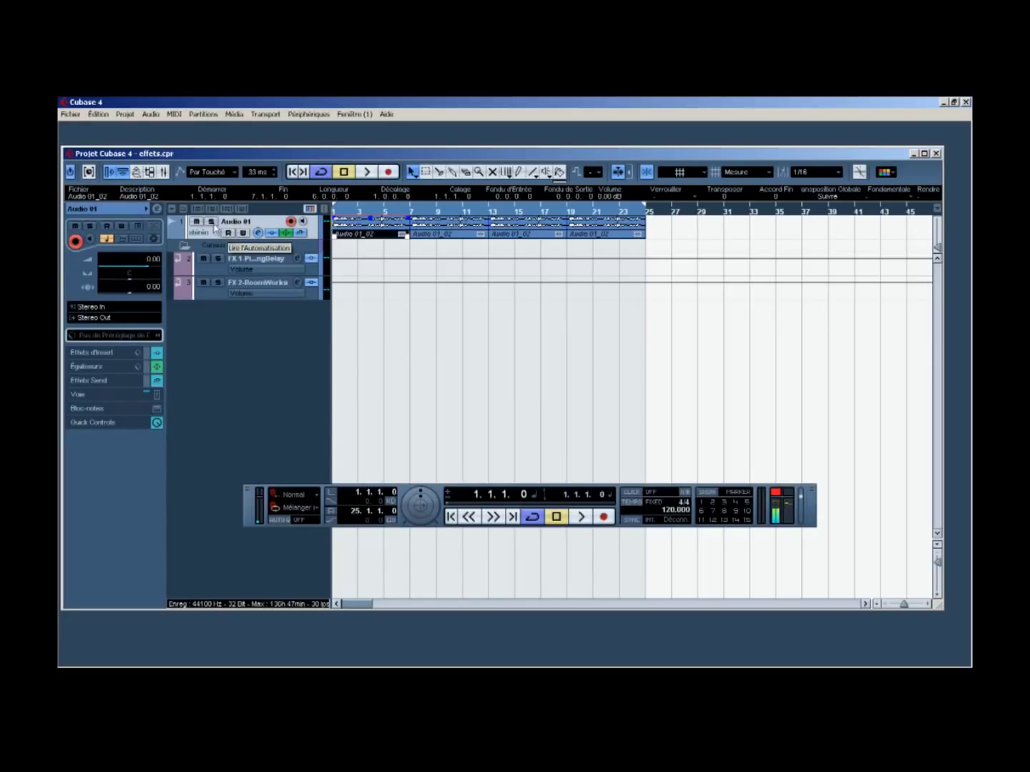
{"action": "left_click", "coordinate": [159, 210]}
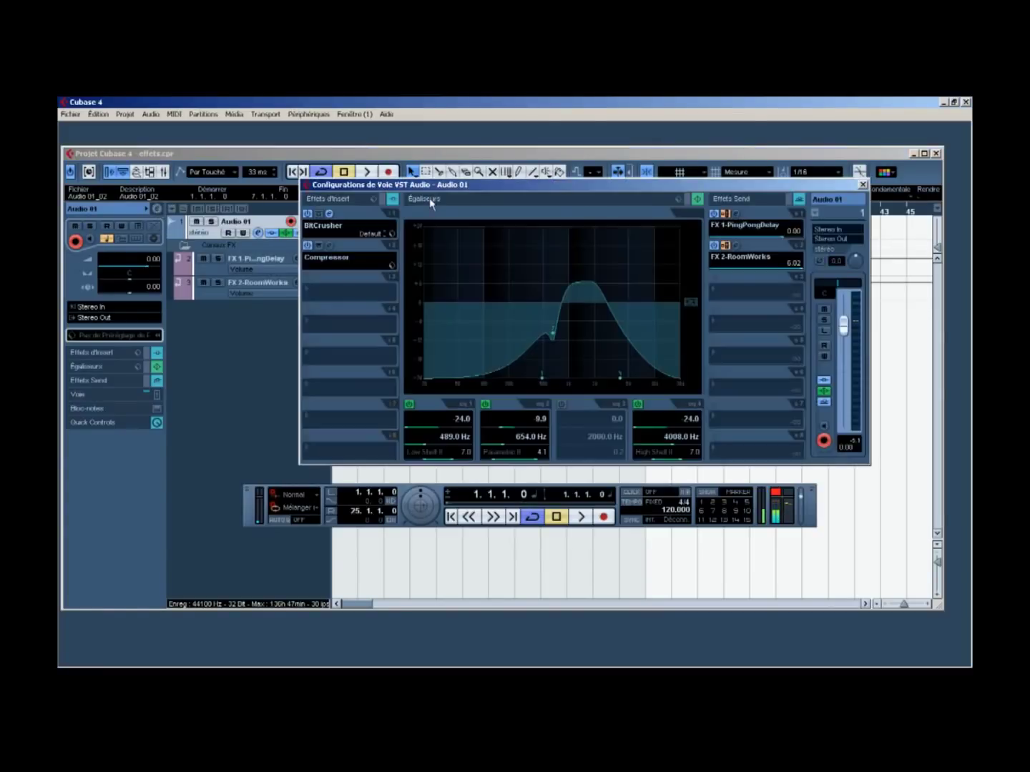
{"action": "left_click_drag", "start_coordinate": [443, 184], "coordinate": [331, 177]}
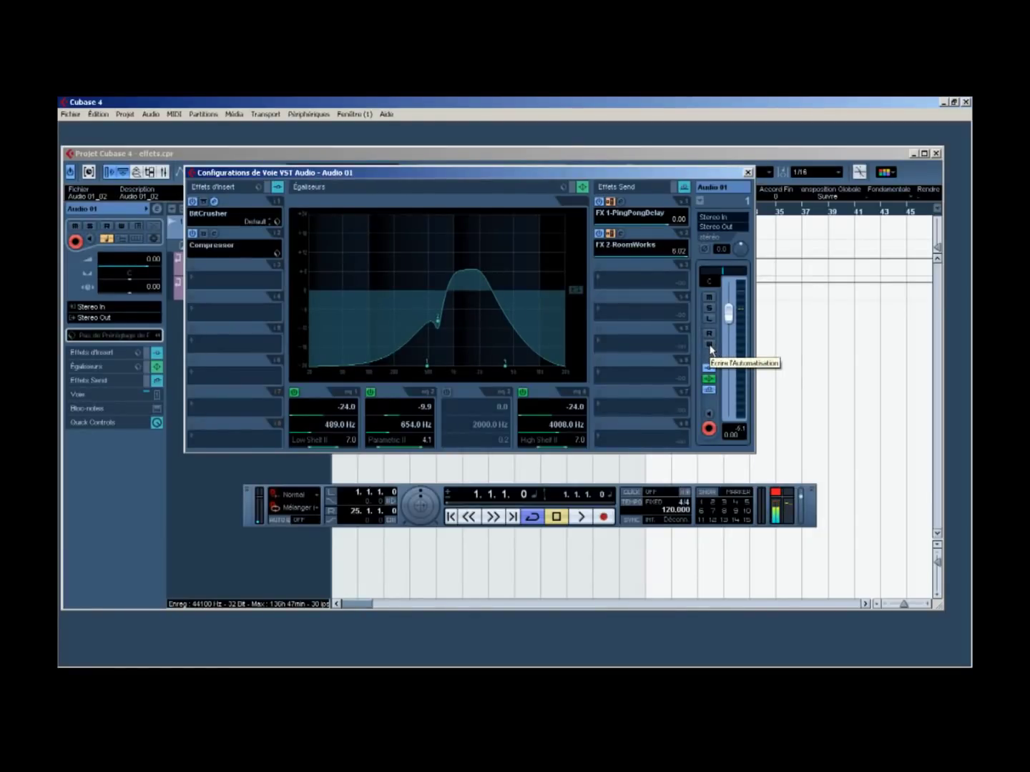
{"action": "left_click_drag", "start_coordinate": [414, 171], "coordinate": [464, 176]}
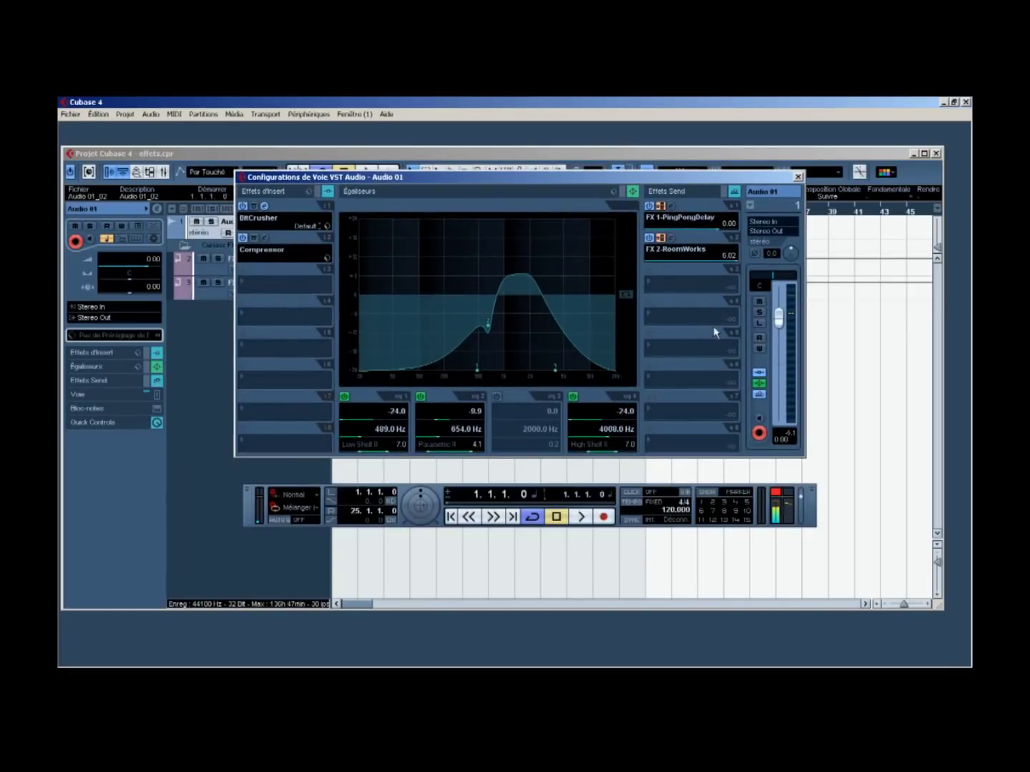
- Shorten the locator range so its right locator sits at bar 7, the end of the first clip
{"action": "left_click_drag", "start_coordinate": [626, 178], "coordinate": [819, 318]}
{"action": "left_click_drag", "start_coordinate": [646, 207], "coordinate": [411, 209]}
{"action": "left_click_drag", "start_coordinate": [952, 321], "coordinate": [196, 180]}
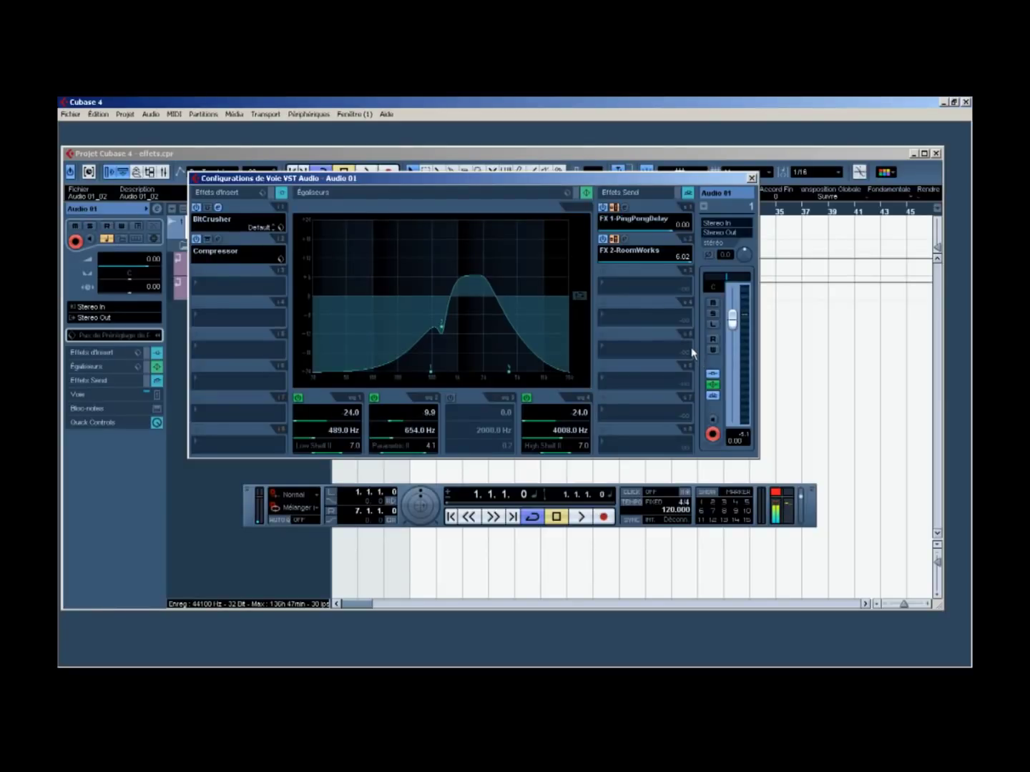
{"action": "left_click_drag", "start_coordinate": [550, 179], "coordinate": [589, 236]}
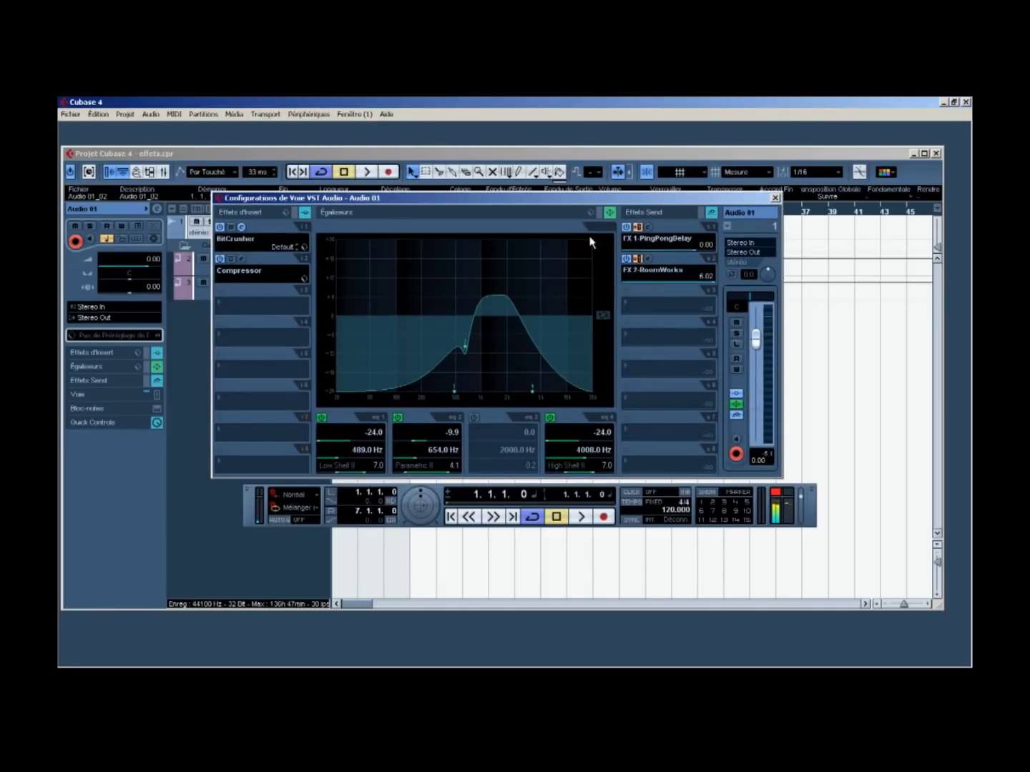
- Enable automation writing on the Audio 01 channel and turn off cycle playback
{"action": "left_click", "coordinate": [736, 370]}
{"action": "left_click_drag", "start_coordinate": [512, 199], "coordinate": [774, 151]}
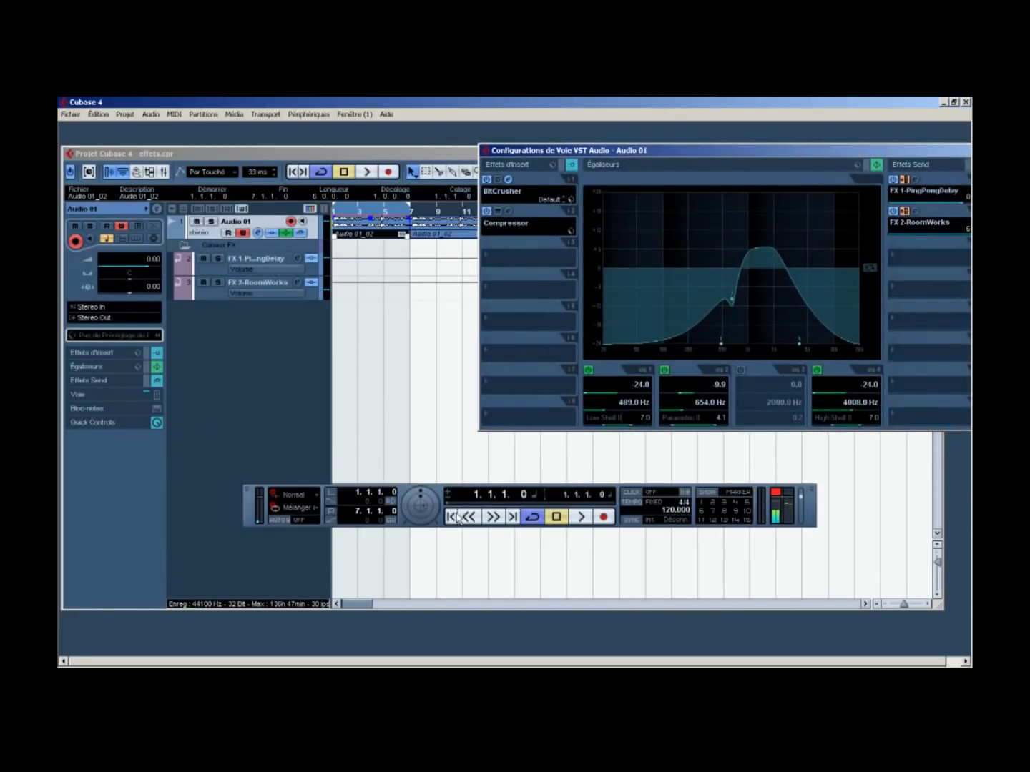
{"action": "left_click", "coordinate": [532, 518]}
{"action": "left_click_drag", "start_coordinate": [708, 158], "coordinate": [462, 175]}
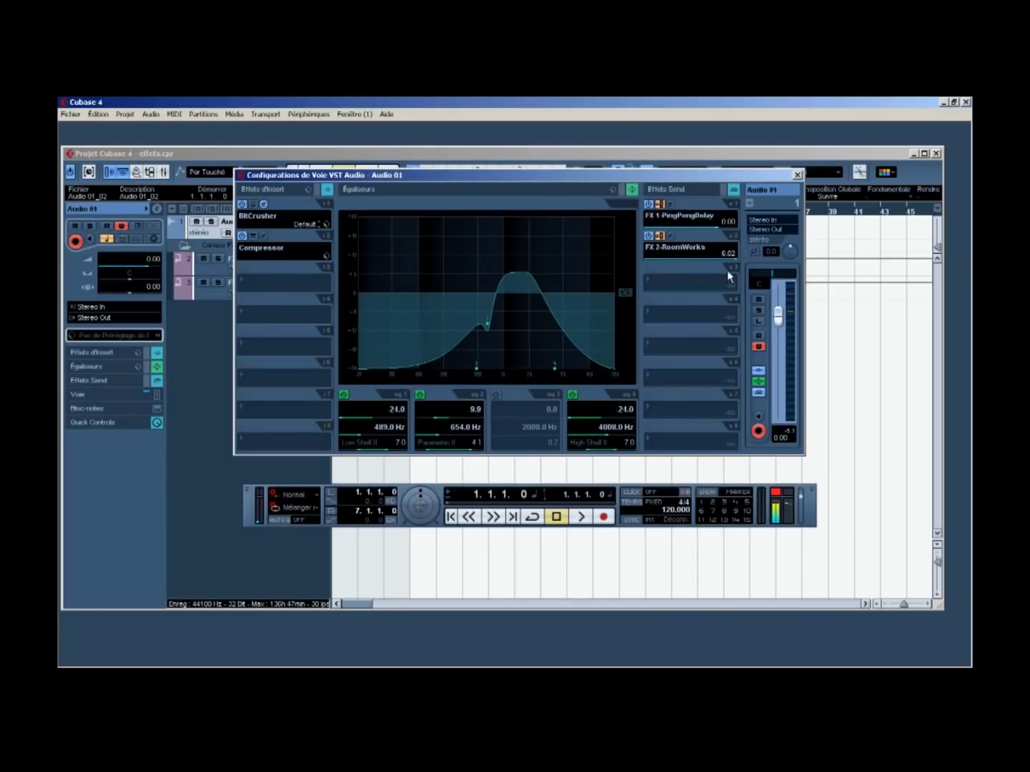
- Record send automation during playback, varying the FX 2-RoomWorks level and raising the FX 1-PingPongDelay send to 6.02
{"action": "key", "text": "space"}
{"action": "left_click_drag", "start_coordinate": [756, 259], "coordinate": [729, 245]}
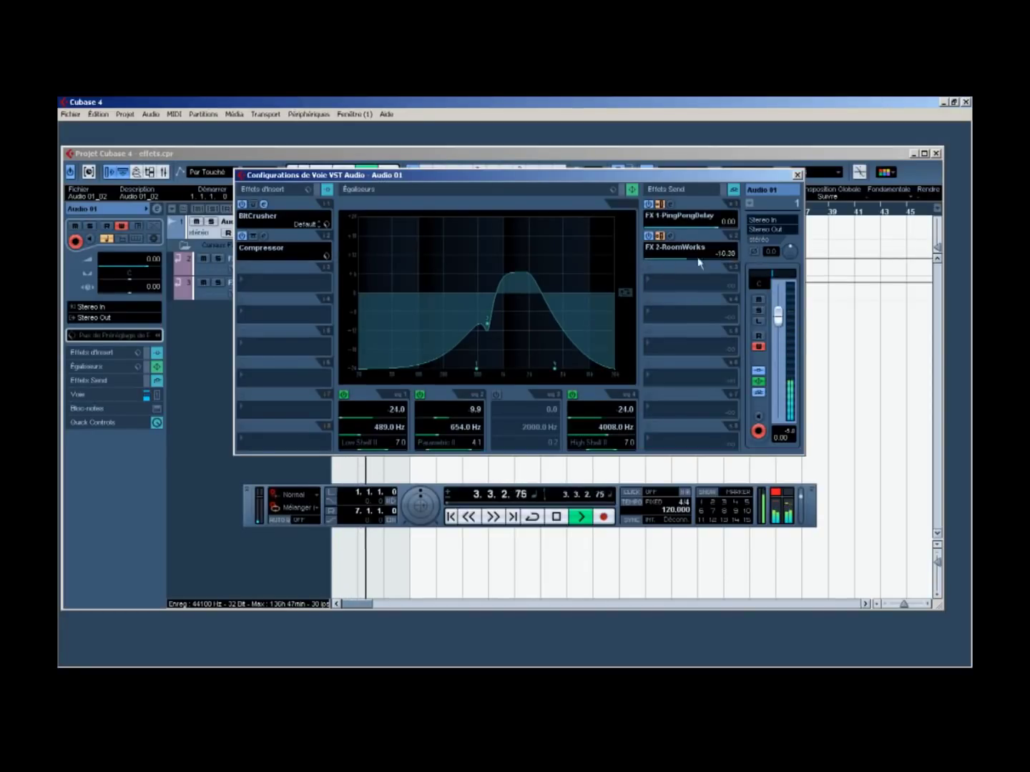
{"action": "left_click_drag", "start_coordinate": [719, 229], "coordinate": [771, 228]}
{"action": "key", "text": "space"}
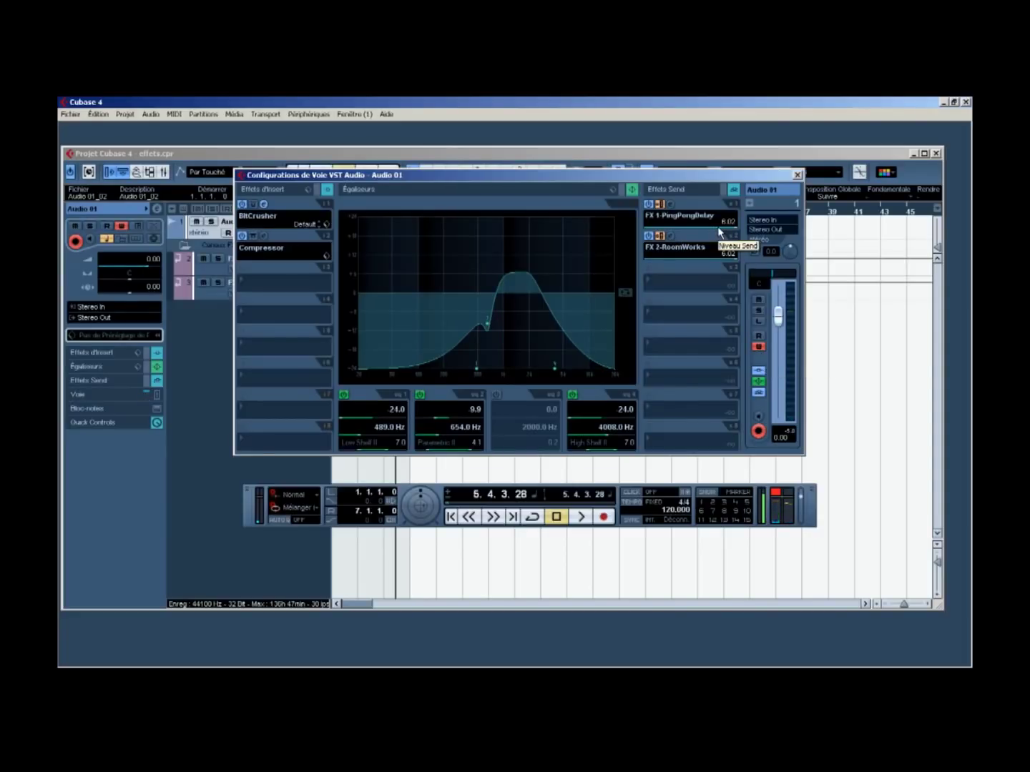
- Switch the Audio 01 channel from writing to reading automation and play back the recorded send moves
{"action": "left_click", "coordinate": [758, 338]}
{"action": "key", "text": "KP_Subtract"}
{"action": "key", "text": "space"}
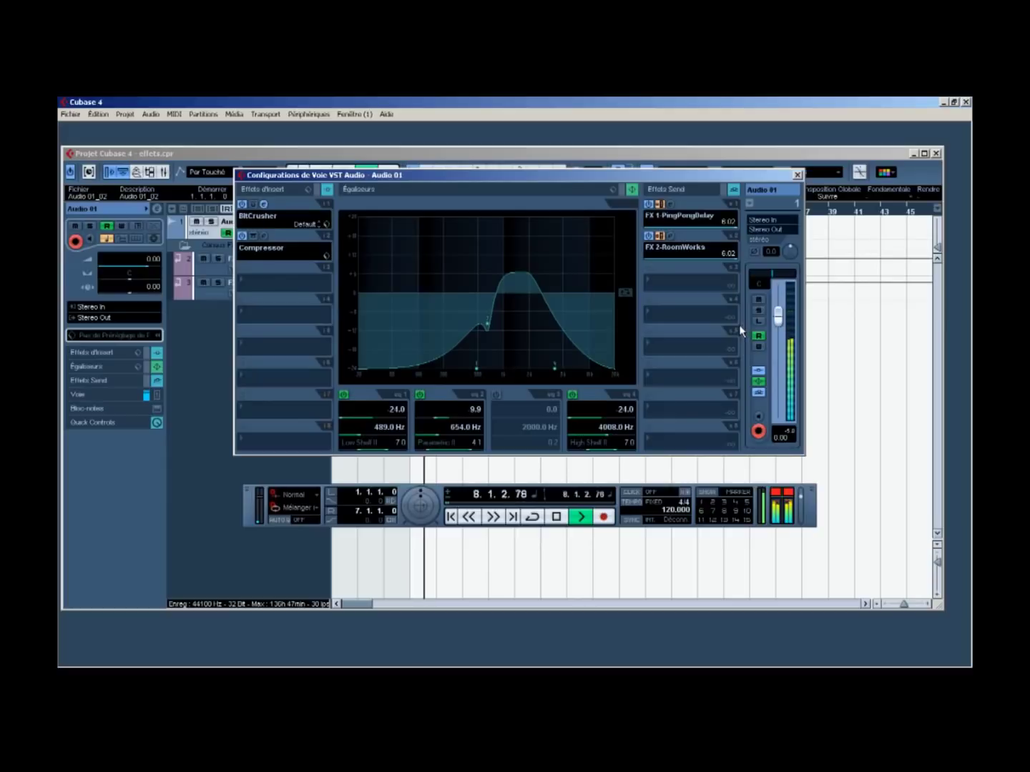
{"action": "key", "text": "space"}
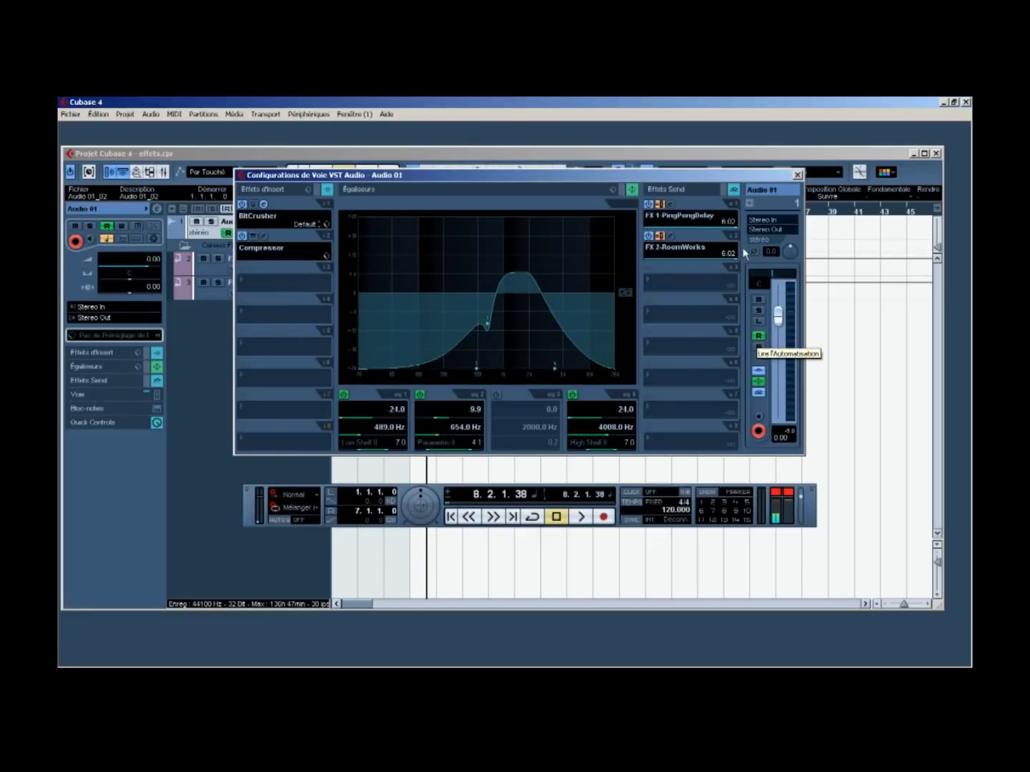
- Move the transport bar lower, clear of the channel settings window, and remove the stray high-frequency point from the EQ curve
{"action": "left_click_drag", "start_coordinate": [692, 178], "coordinate": [691, 295]}
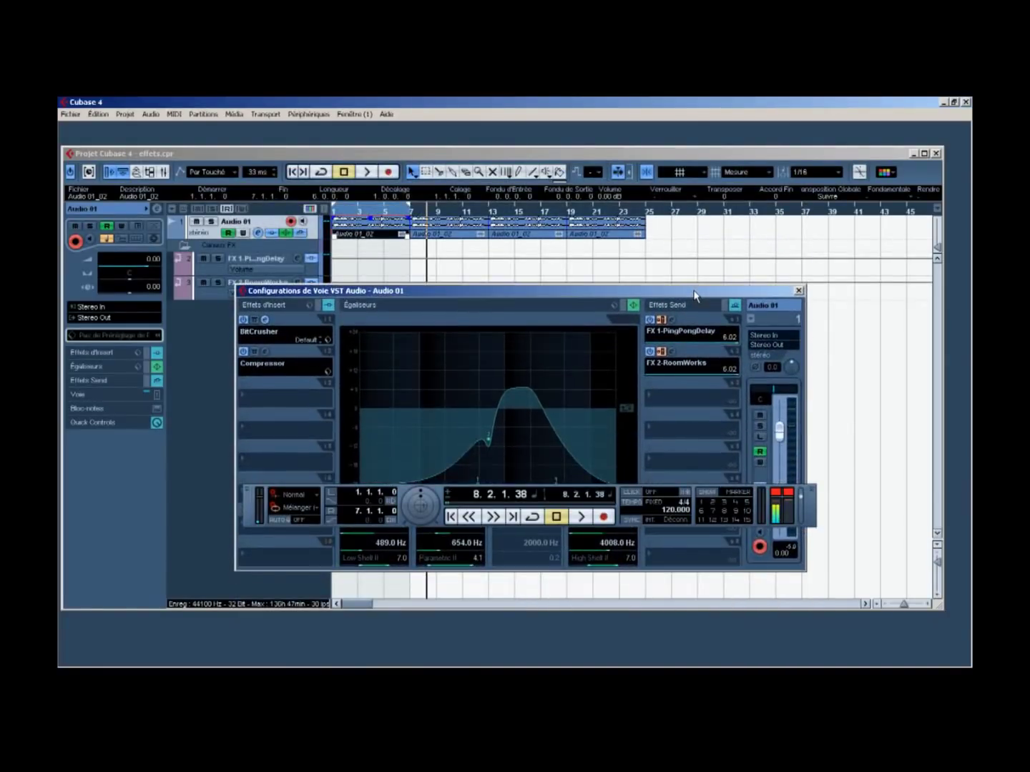
{"action": "left_click", "coordinate": [602, 482]}
{"action": "left_click_drag", "start_coordinate": [614, 488], "coordinate": [613, 526]}
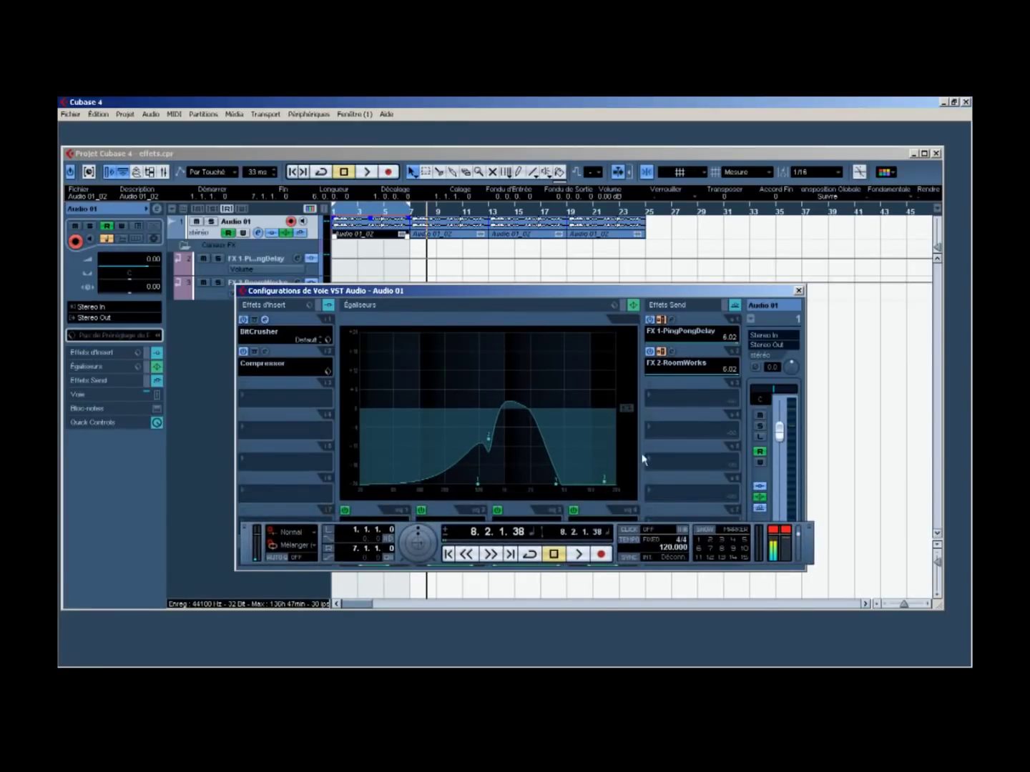
{"action": "double_click", "coordinate": [604, 484]}
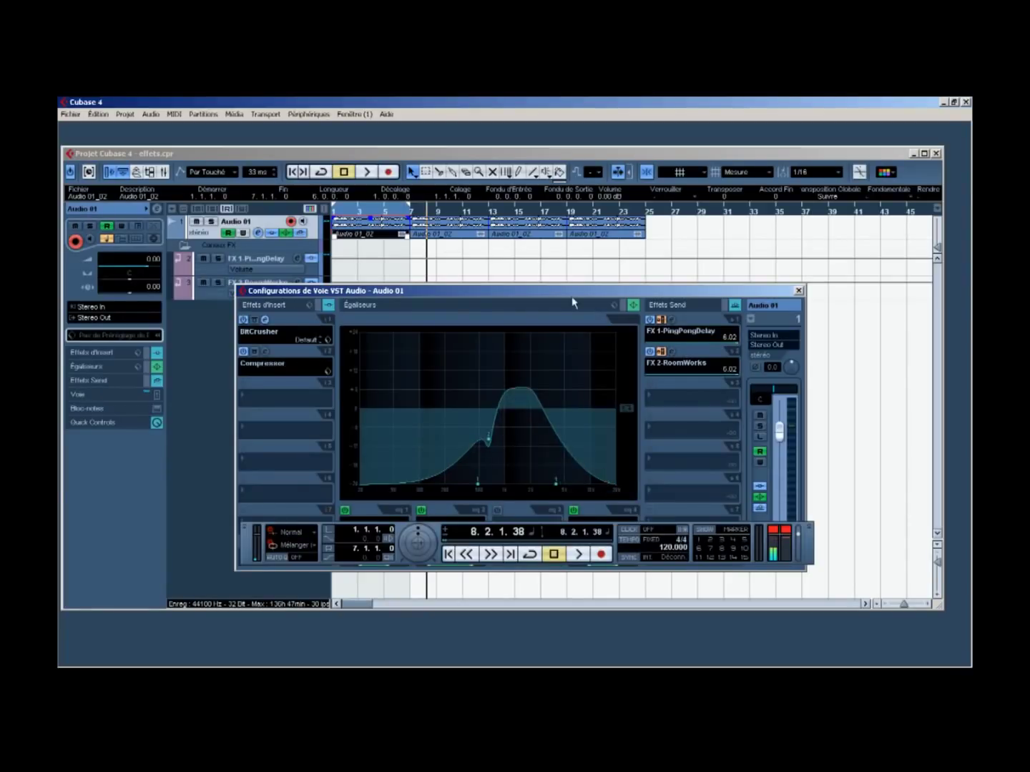
{"action": "left_click_drag", "start_coordinate": [571, 295], "coordinate": [597, 217]}
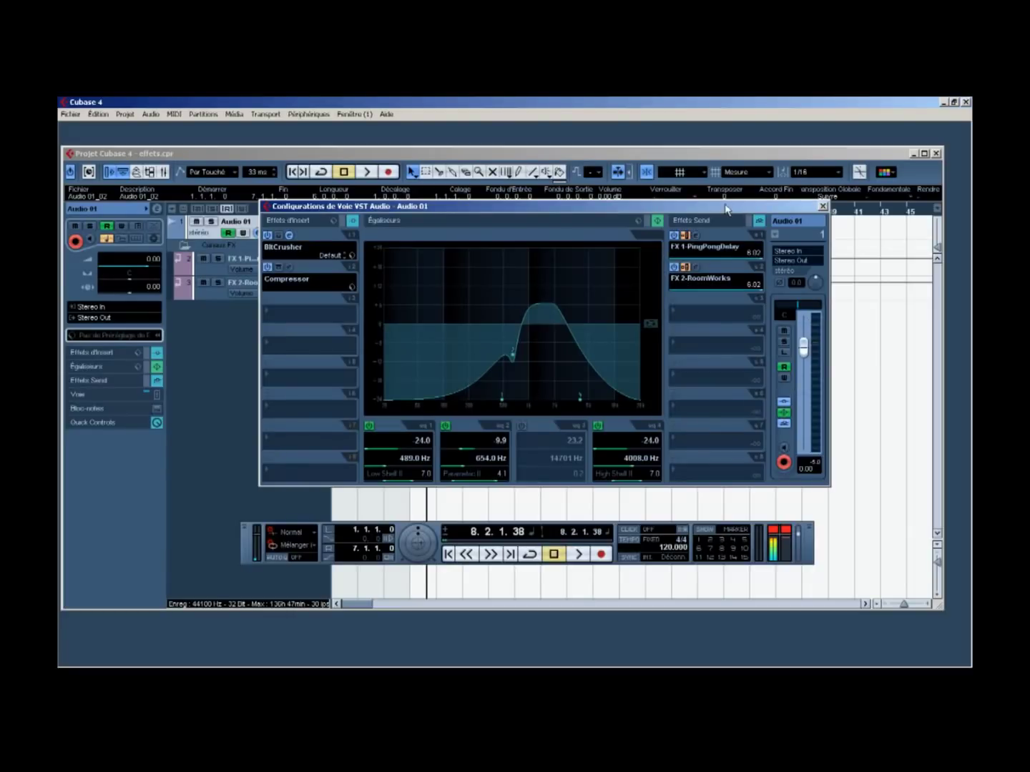
{"action": "left_click_drag", "start_coordinate": [726, 210], "coordinate": [753, 204]}
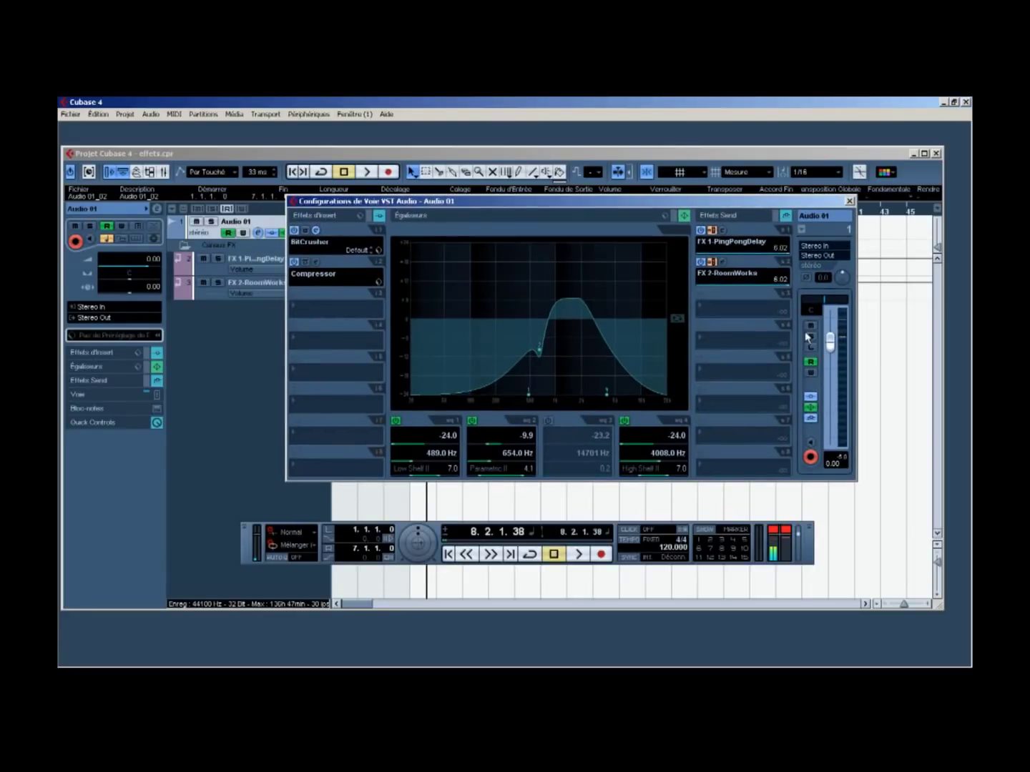
- Switch Audio 01 back to writing automation and record FX 2-RoomWorks send level moves from the start to just past bar 7
{"action": "left_click", "coordinate": [813, 364]}
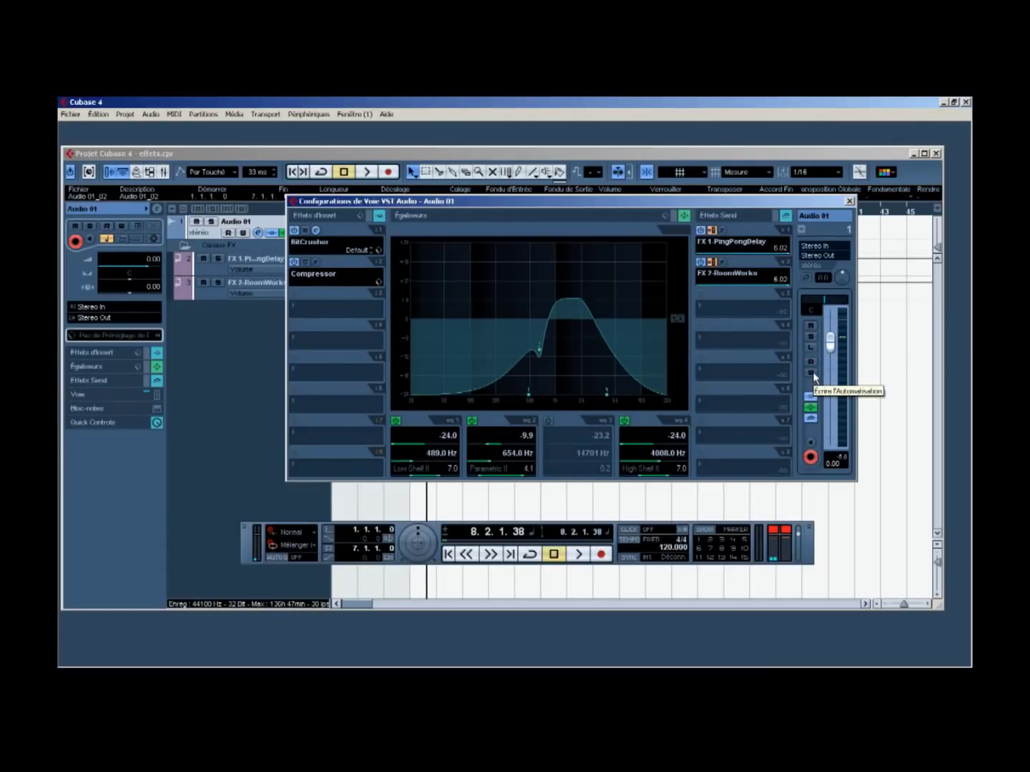
{"action": "left_click", "coordinate": [812, 371]}
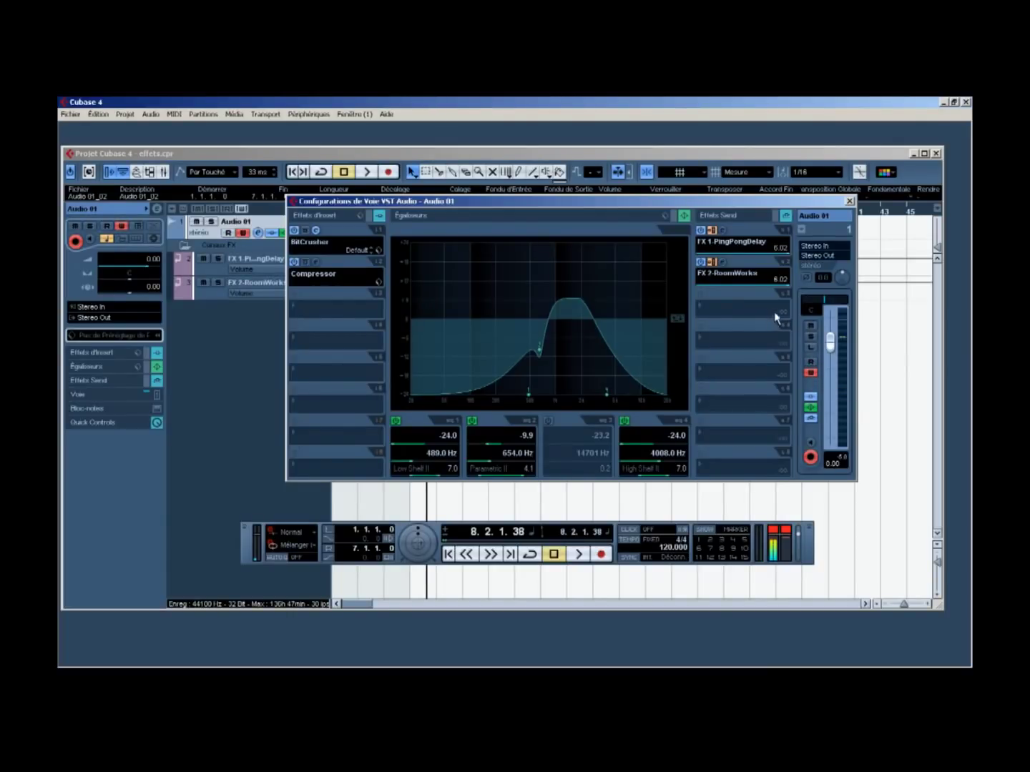
{"action": "left_click", "coordinate": [448, 555]}
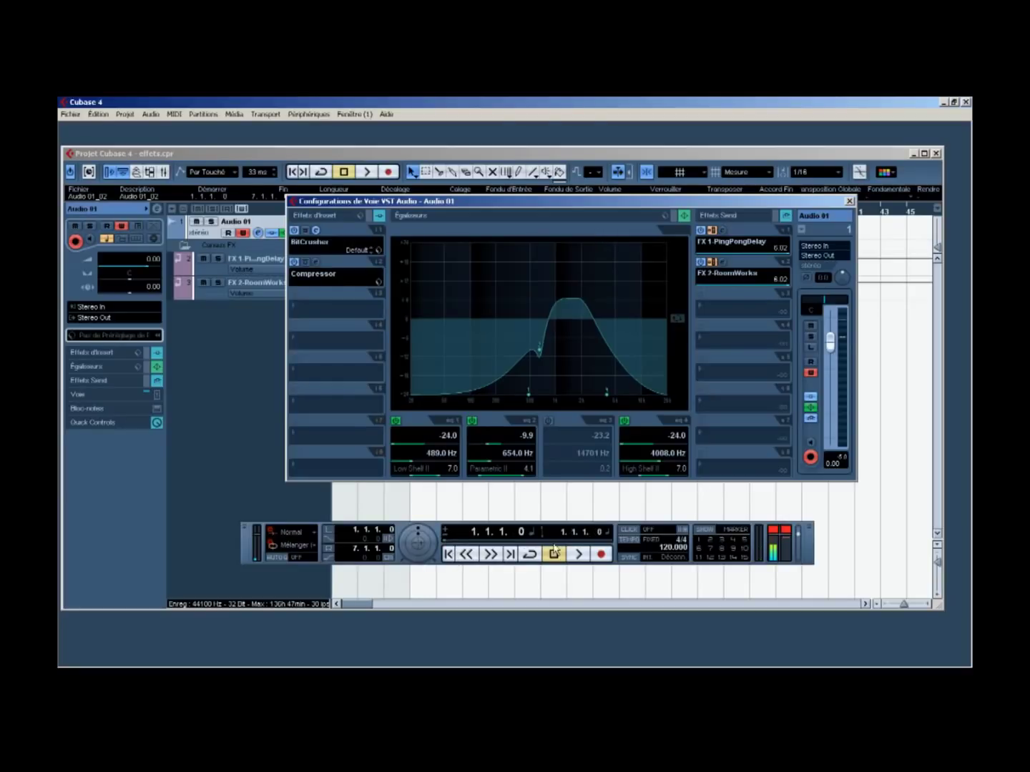
{"action": "key", "text": "space"}
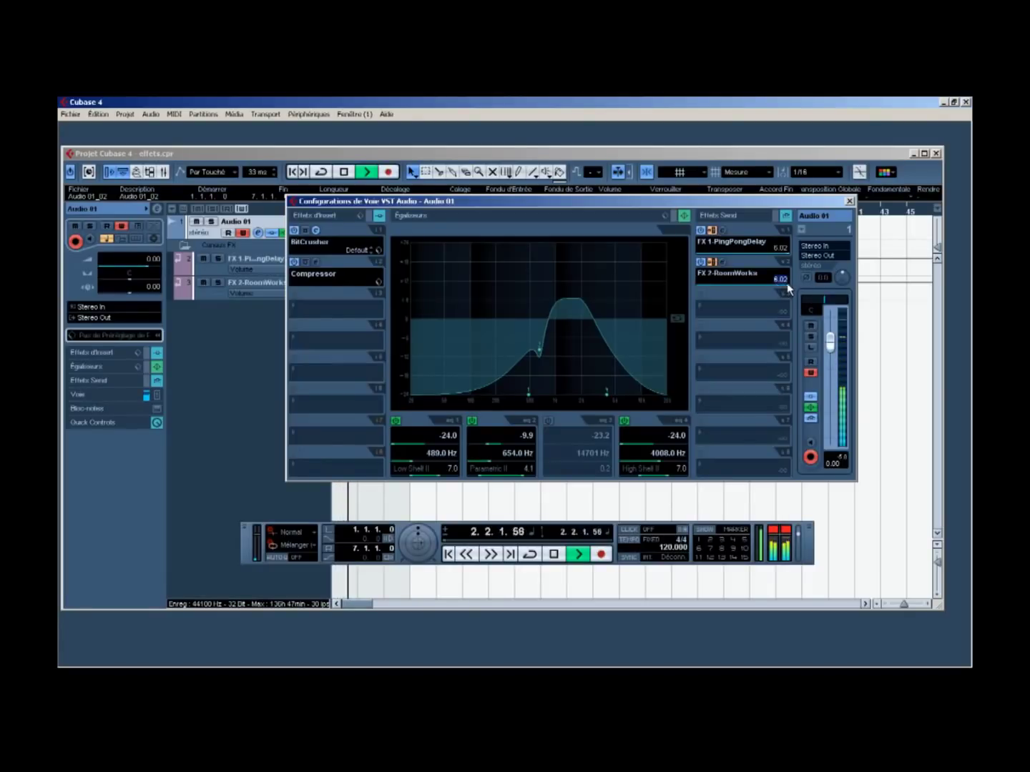
{"action": "left_click_drag", "start_coordinate": [784, 285], "coordinate": [809, 286]}
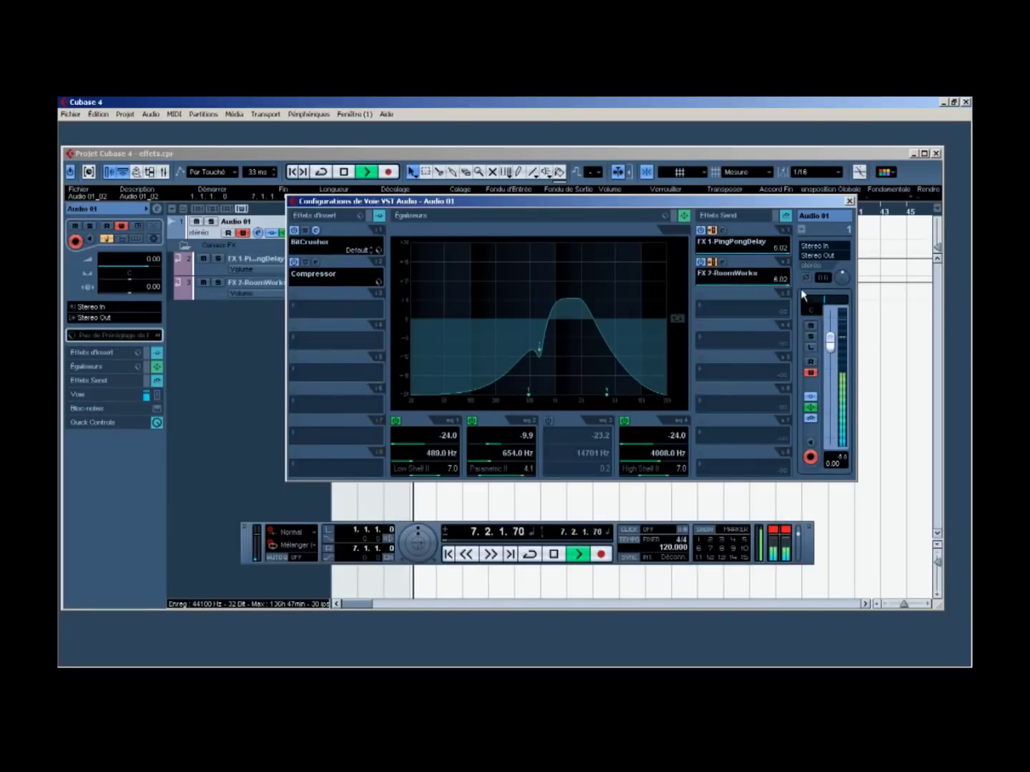
{"action": "key", "text": "space"}
- Turn off automation writing, enable reading on Audio 01, and play from the start to bar 7 to check the RoomWorks send
{"action": "left_click", "coordinate": [811, 372]}
{"action": "left_click", "coordinate": [810, 364]}
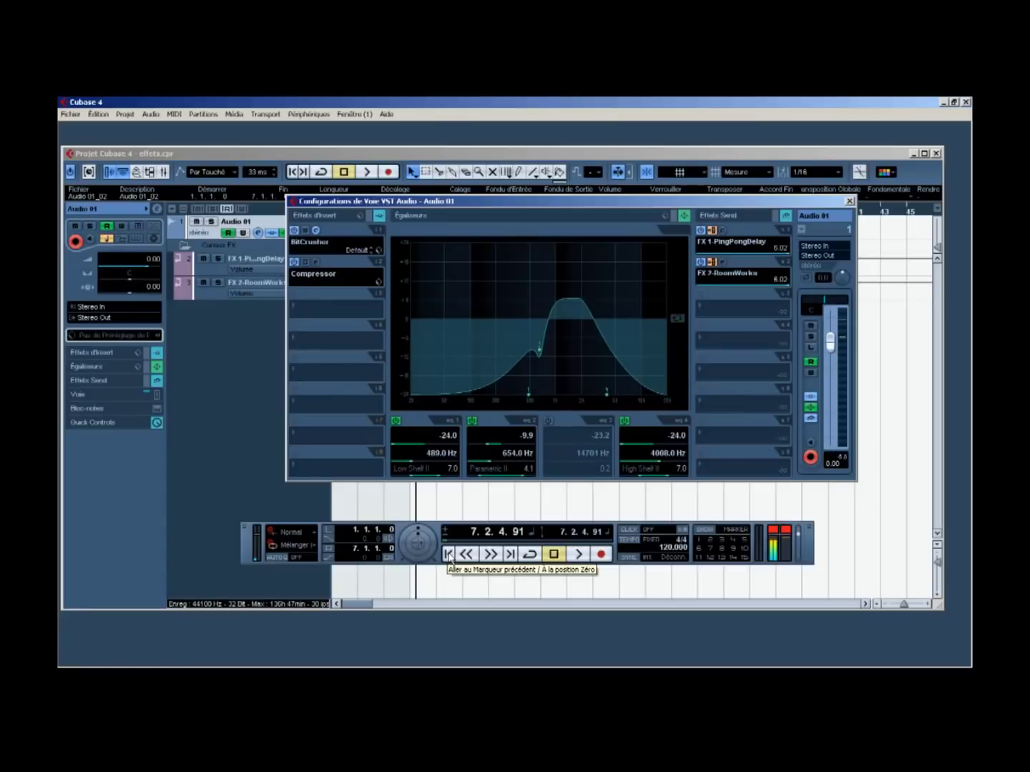
{"action": "left_click_drag", "start_coordinate": [497, 203], "coordinate": [505, 295]}
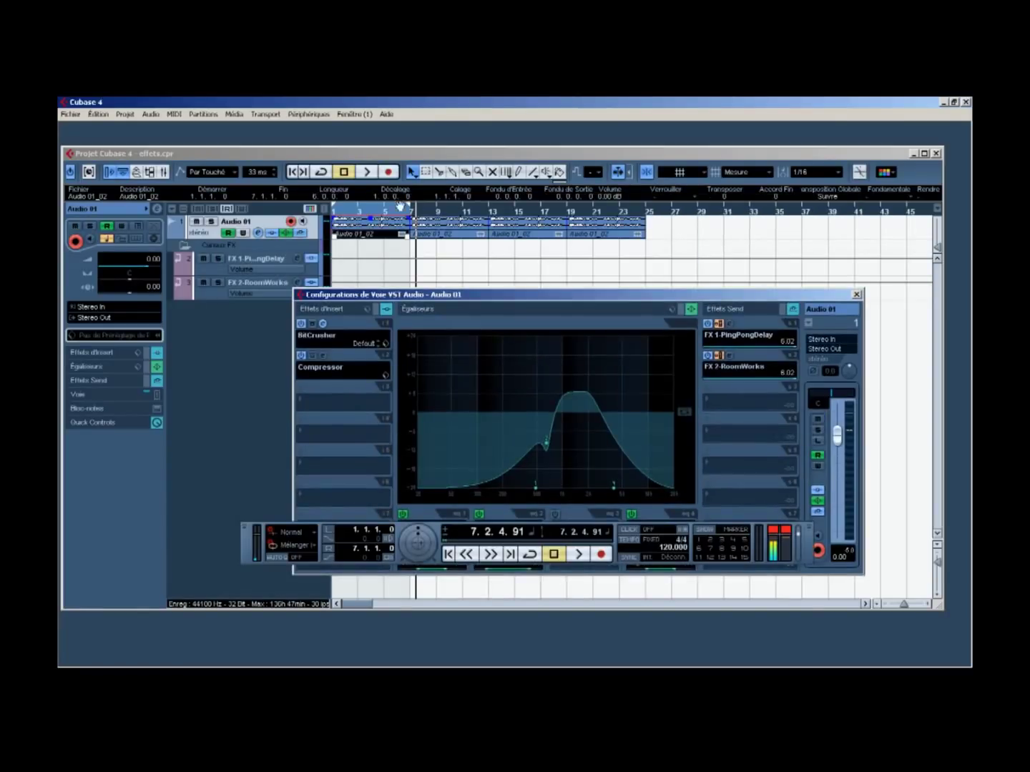
{"action": "mouse_move", "coordinate": [625, 296]}
{"action": "left_mouse_down"}
{"action": "mouse_move", "coordinate": [601, 204]}
{"action": "mouse_move", "coordinate": [607, 298]}
{"action": "left_mouse_up"}
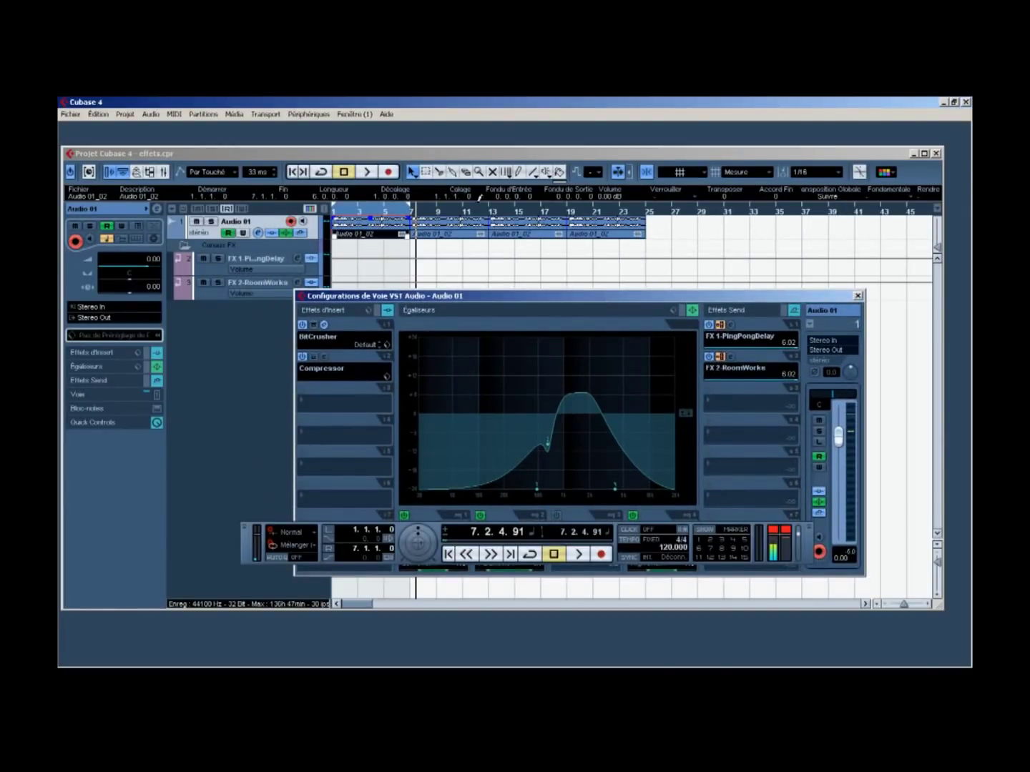
{"action": "left_click_drag", "start_coordinate": [613, 297], "coordinate": [613, 225]}
{"action": "left_click", "coordinate": [448, 554]}
{"action": "key", "text": "space"}
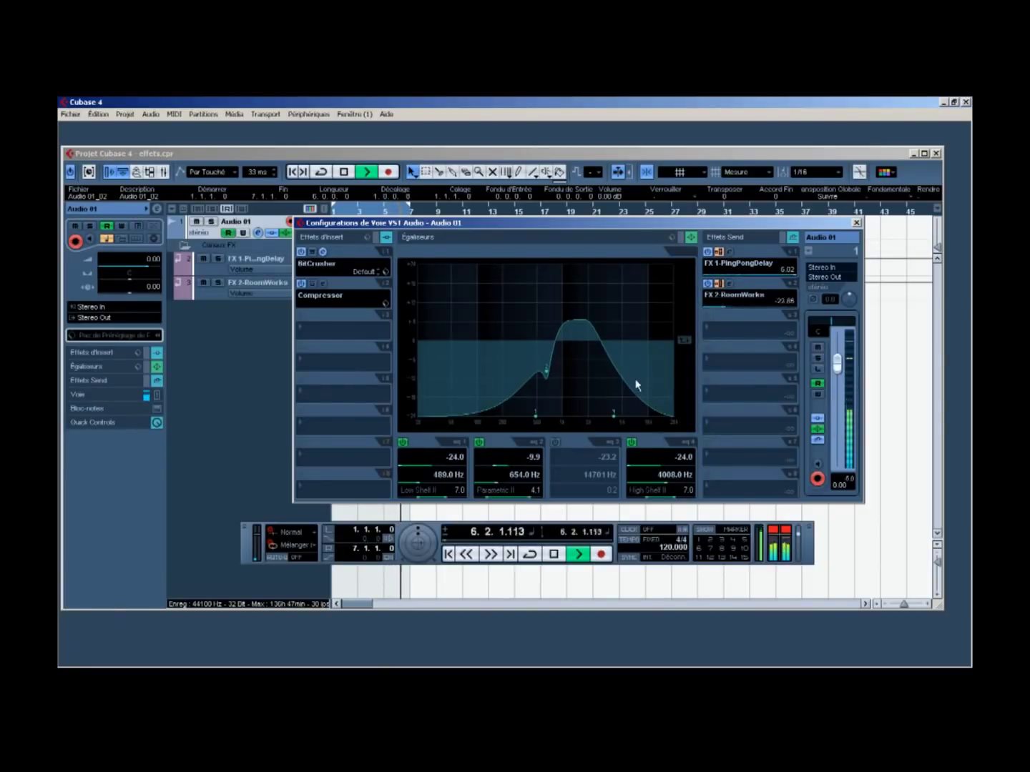
{"action": "key", "text": "space"}
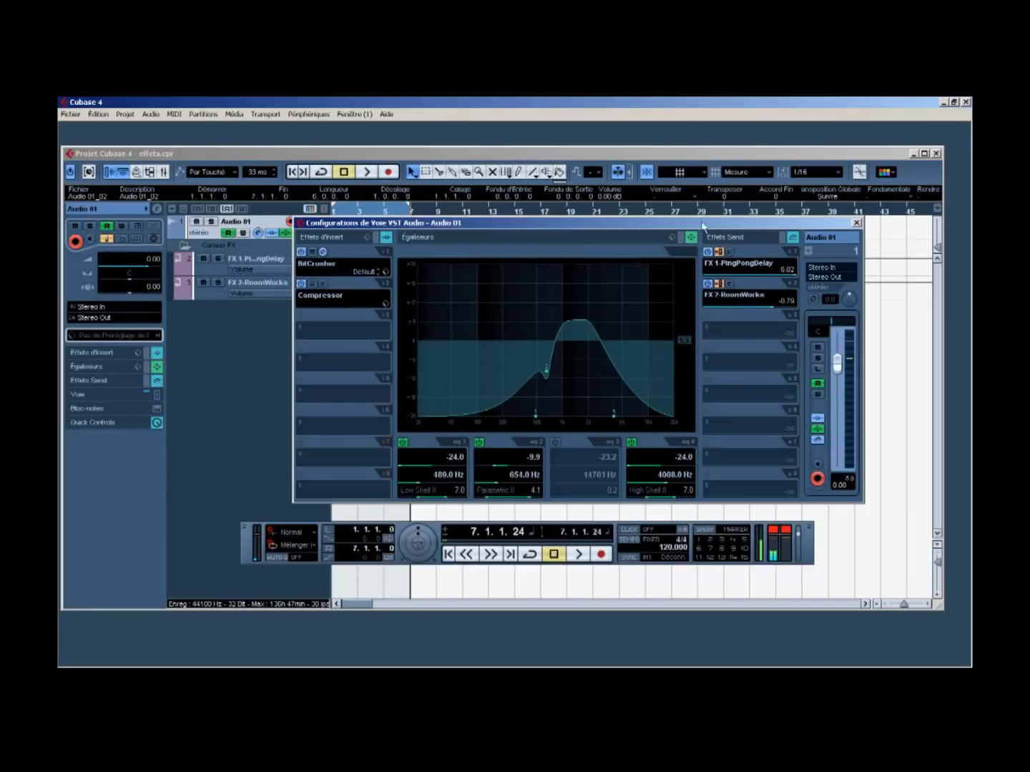
- Move the Audio 01 channel settings window out of the way and show the used automation for the selected track
{"action": "left_click_drag", "start_coordinate": [363, 221], "coordinate": [259, 181]}
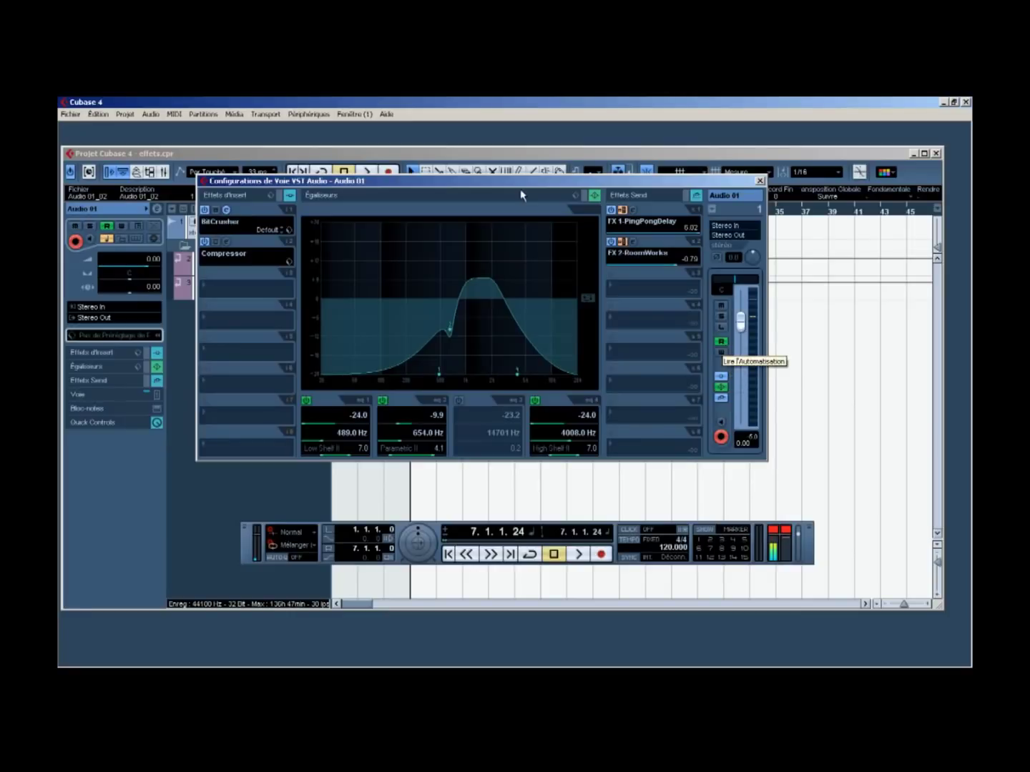
{"action": "left_click_drag", "start_coordinate": [351, 184], "coordinate": [970, 456]}
{"action": "left_click", "coordinate": [481, 383]}
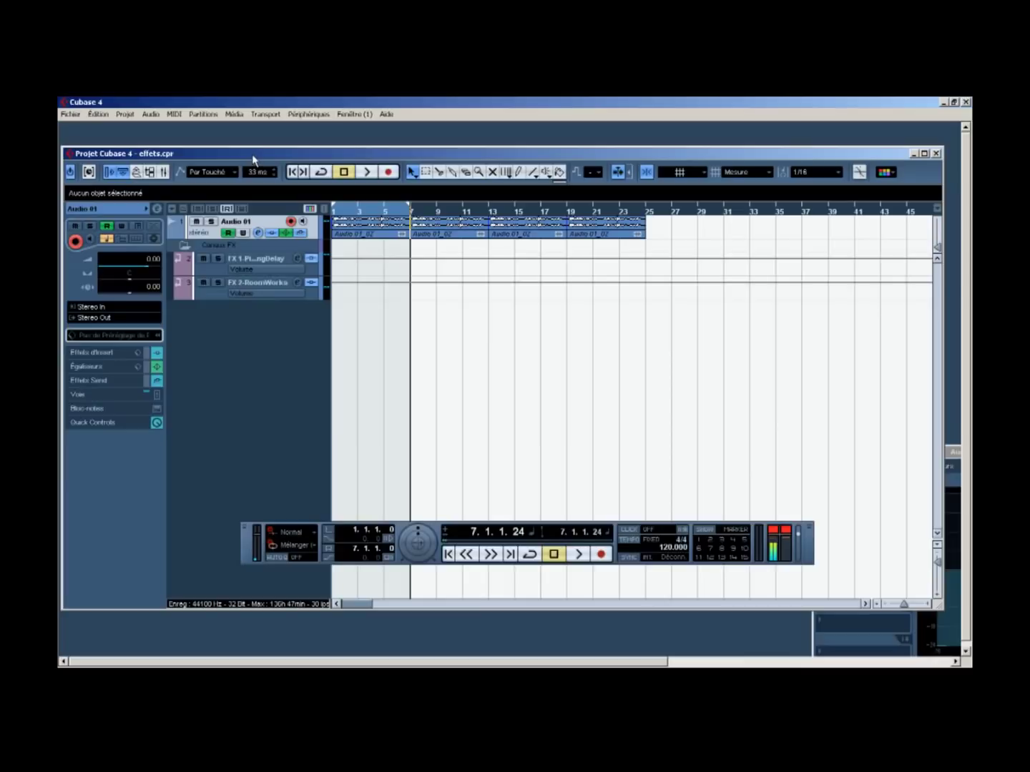
{"action": "right_click", "coordinate": [247, 226]}
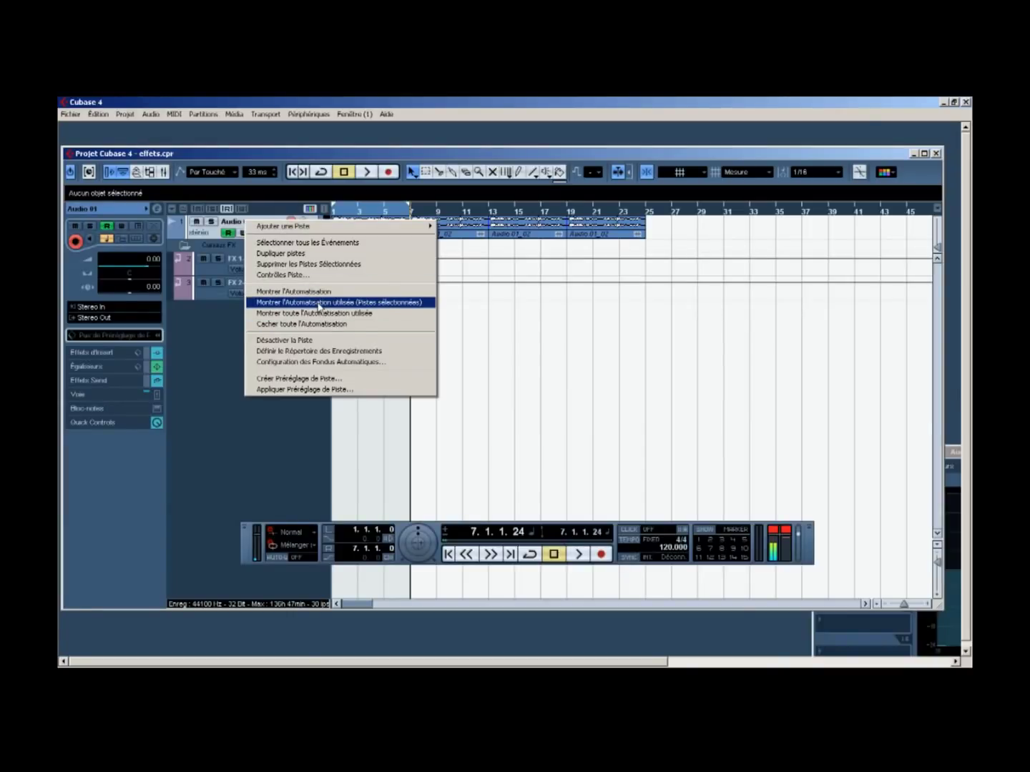
{"action": "left_click", "coordinate": [410, 302]}
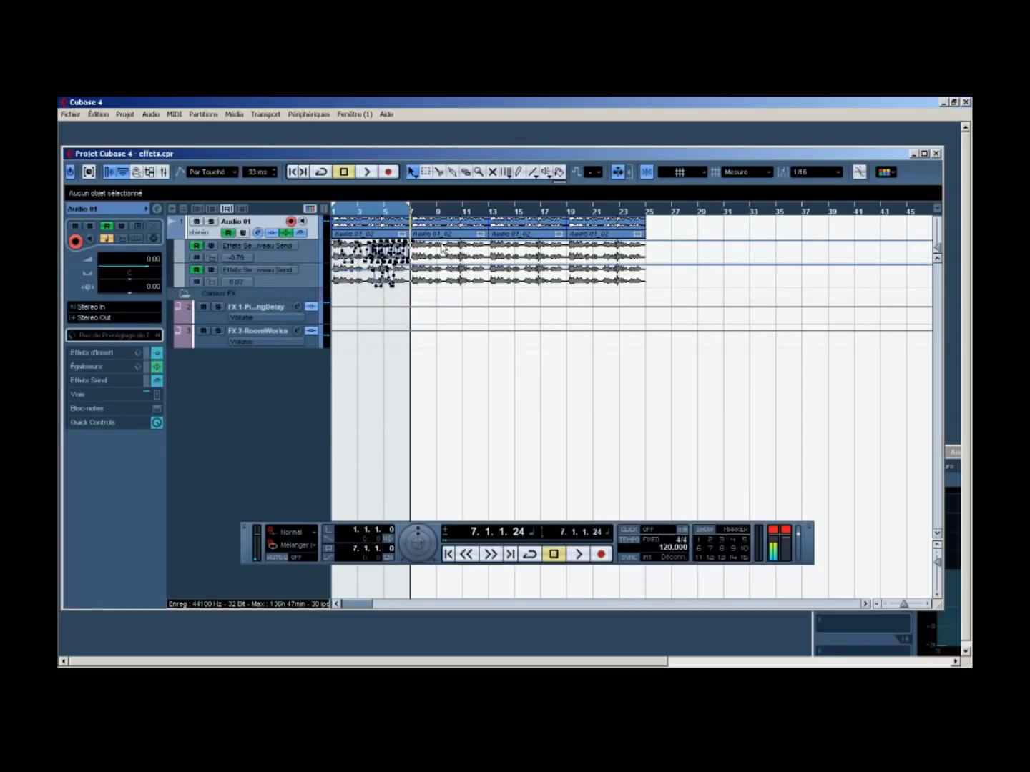
- Play from the start to past bar 7, comparing the two send automation curves with the send levels in Audio 01's channel settings
{"action": "key", "text": "h"}
{"action": "key", "text": "h"}
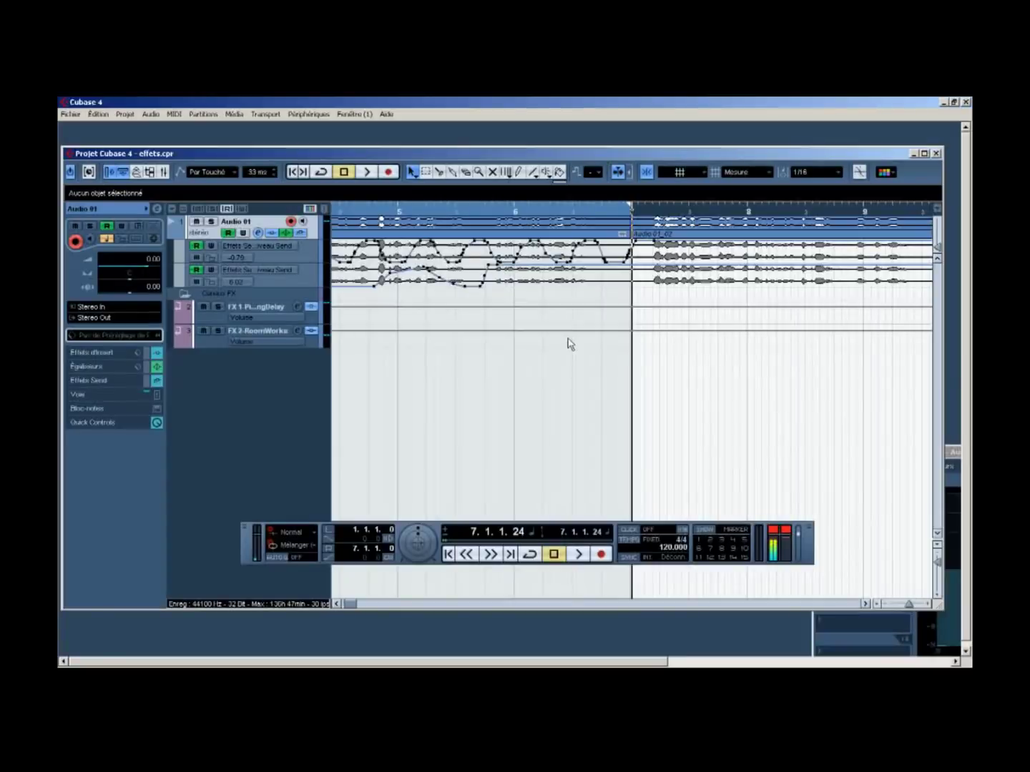
{"action": "key", "text": "h"}
{"action": "left_click", "coordinate": [335, 211]}
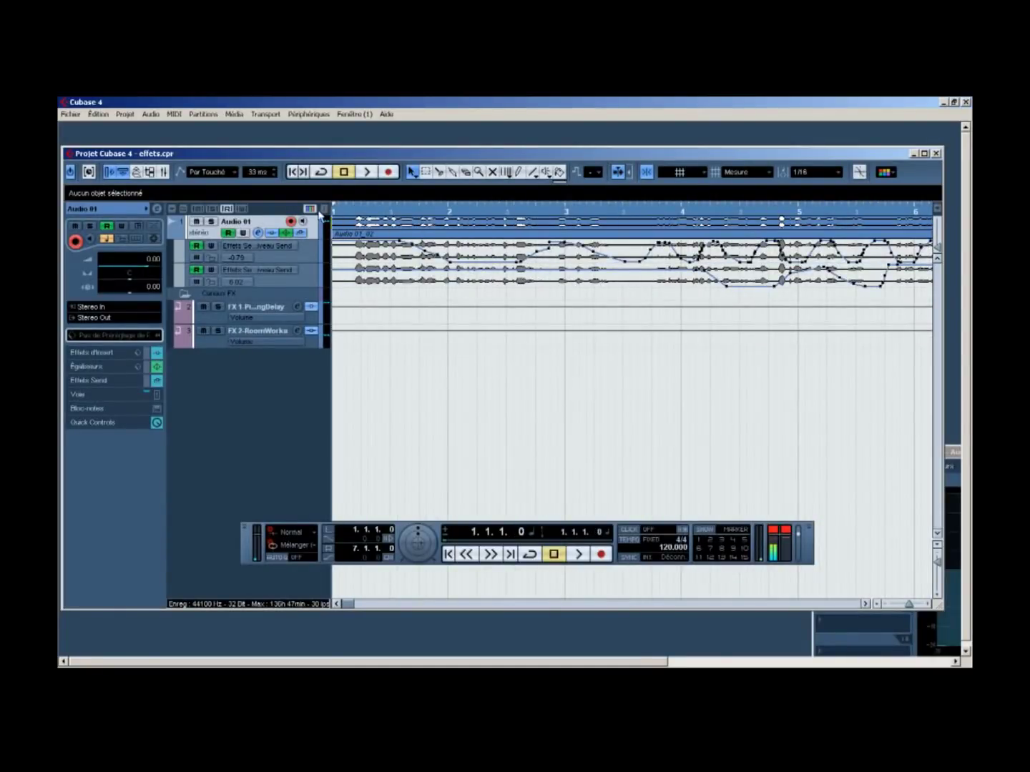
{"action": "key", "text": "space"}
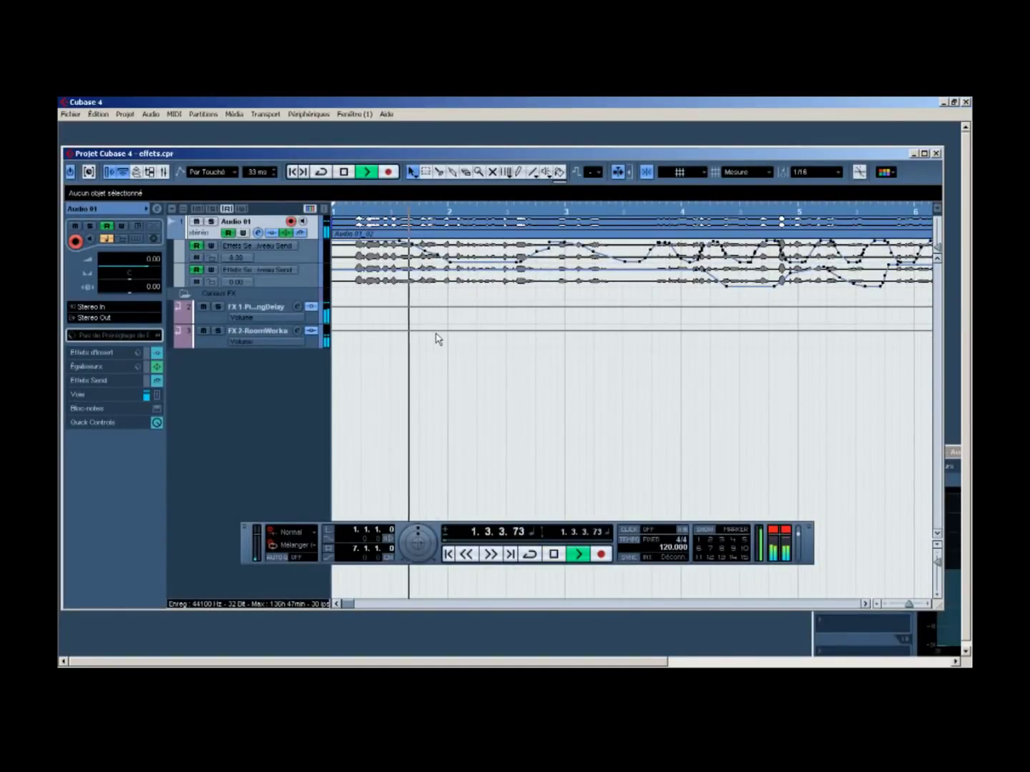
{"action": "left_click_drag", "start_coordinate": [954, 457], "coordinate": [387, 337]}
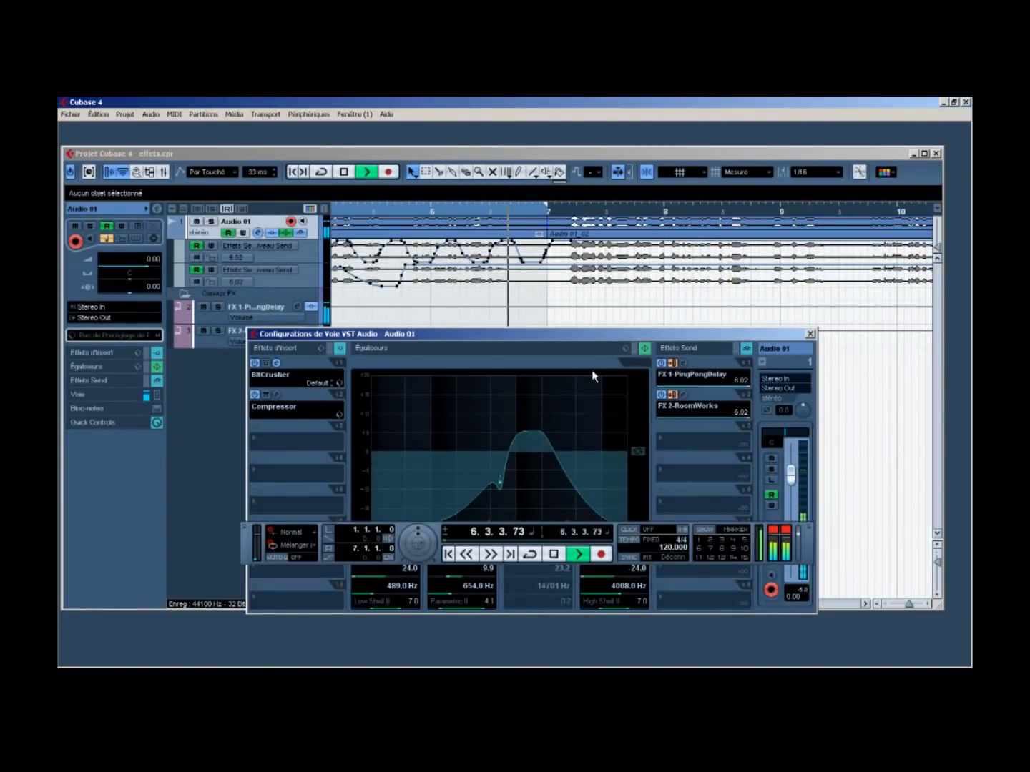
{"action": "key", "text": "space"}
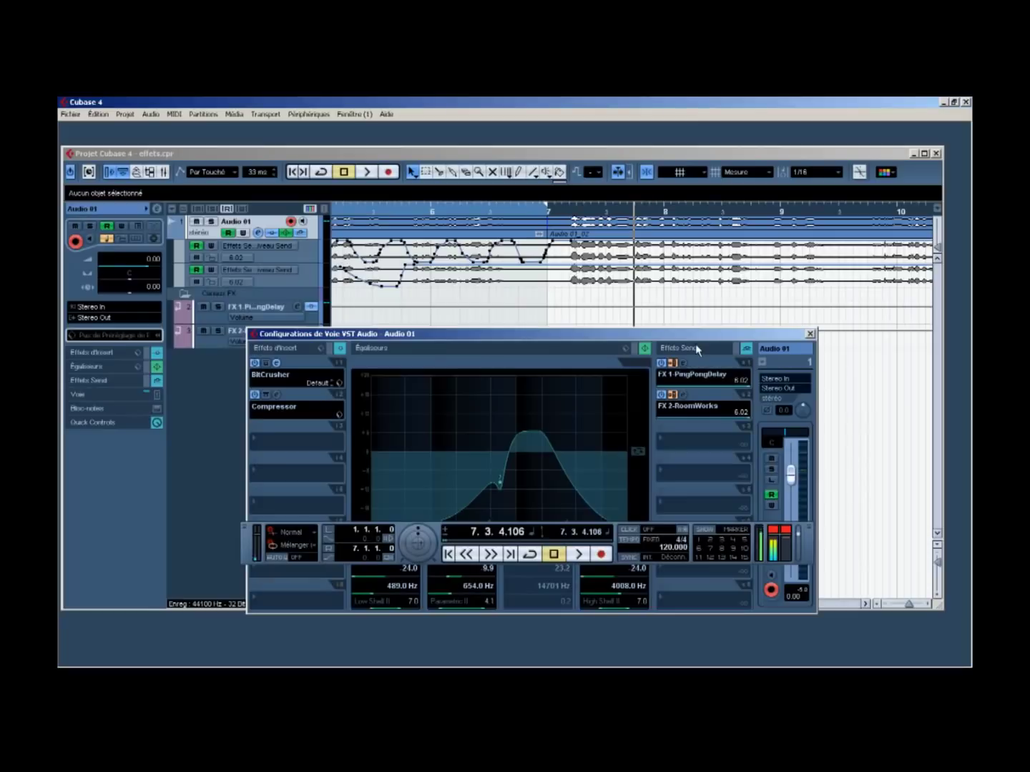
- Clear the view of the automation lanes and lower the FX 2-RoomWorks send point at 1.3.4.15 to -9.36
{"action": "left_click_drag", "start_coordinate": [632, 339], "coordinate": [329, 423]}
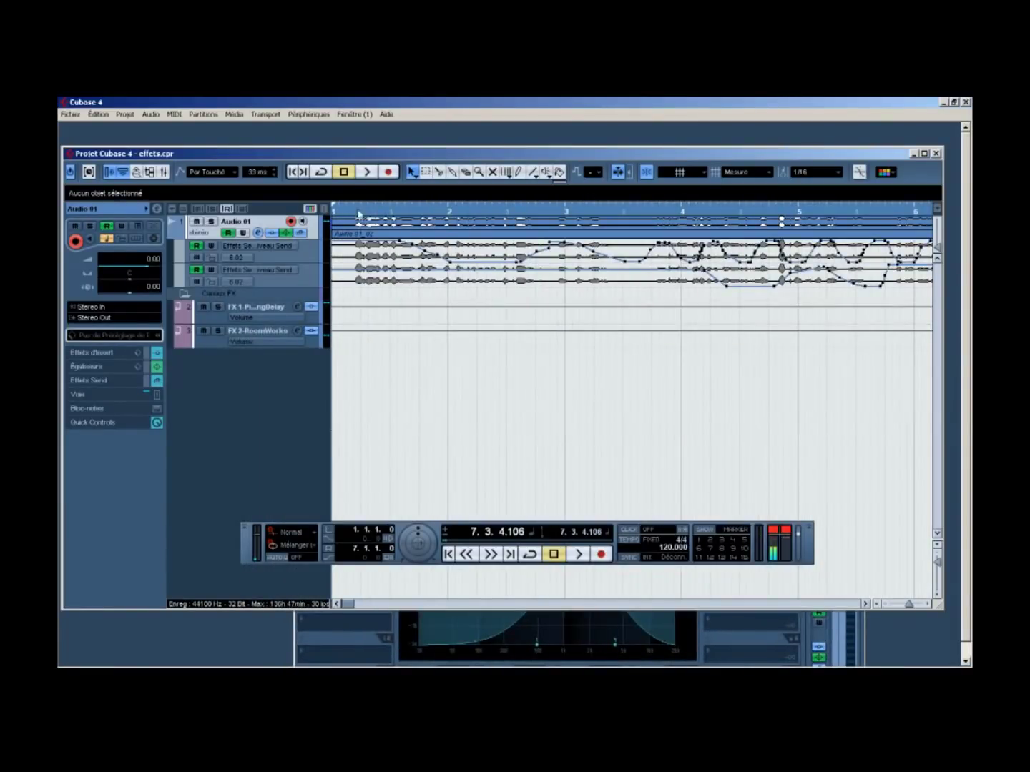
{"action": "left_click_drag", "start_coordinate": [356, 213], "coordinate": [373, 188]}
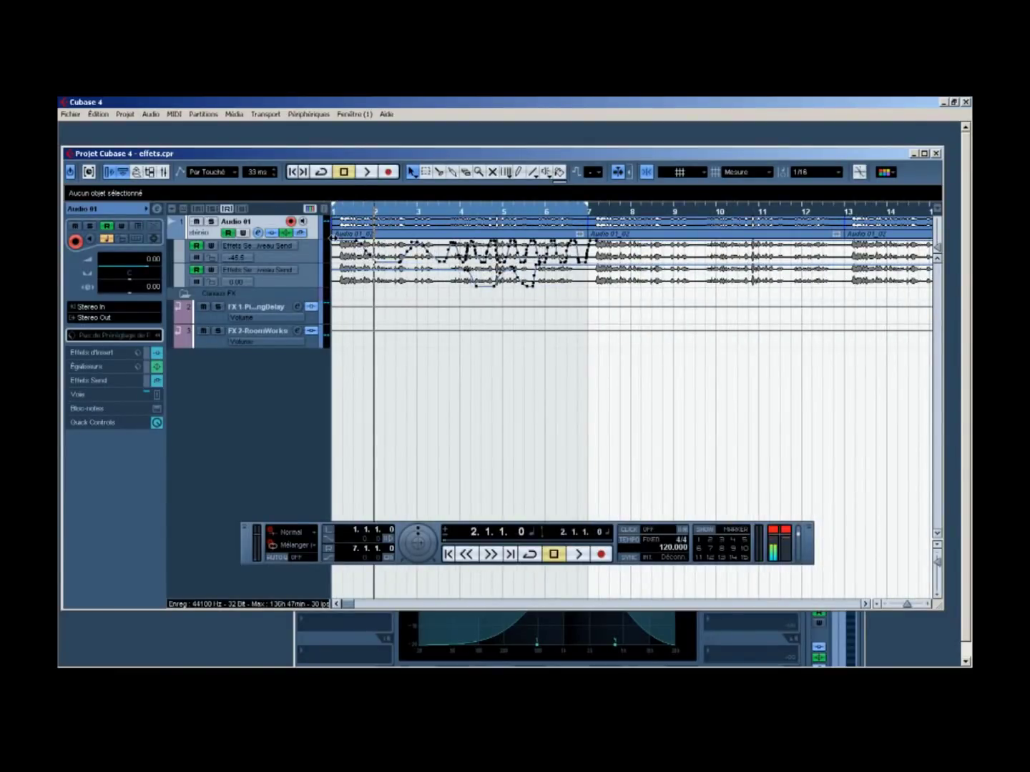
{"action": "key", "text": "h"}
{"action": "key", "text": "h"}
{"action": "key", "text": "h"}
{"action": "key", "text": "h"}
{"action": "key", "text": "h"}
{"action": "key", "text": "h"}
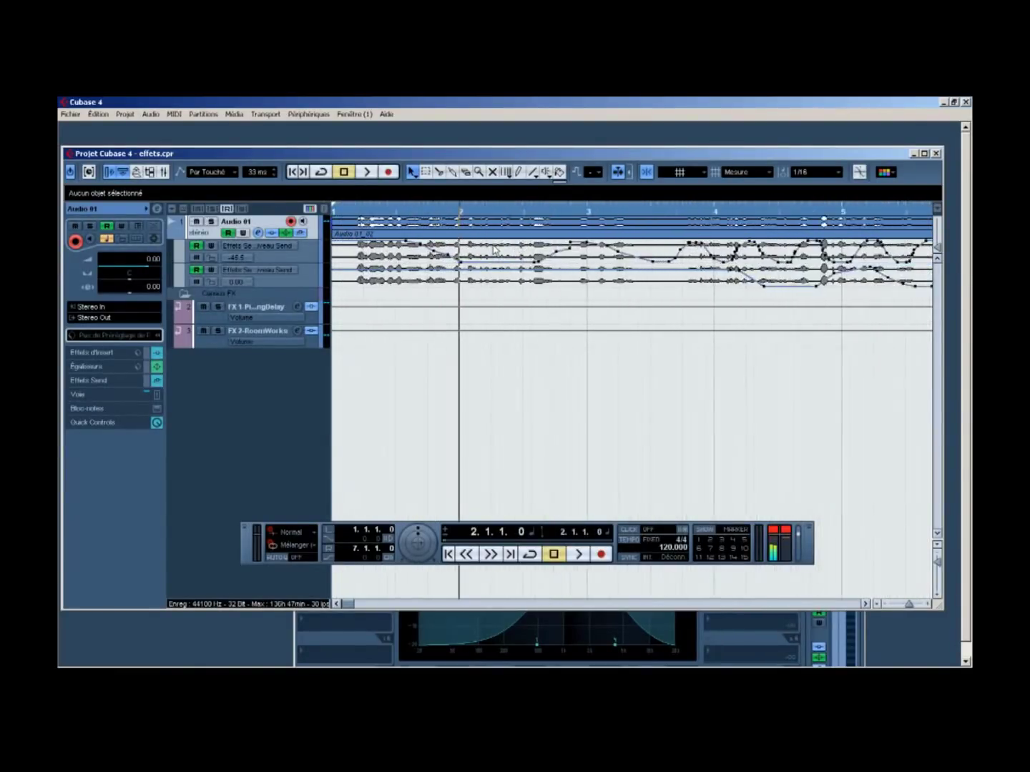
{"action": "key", "text": "h"}
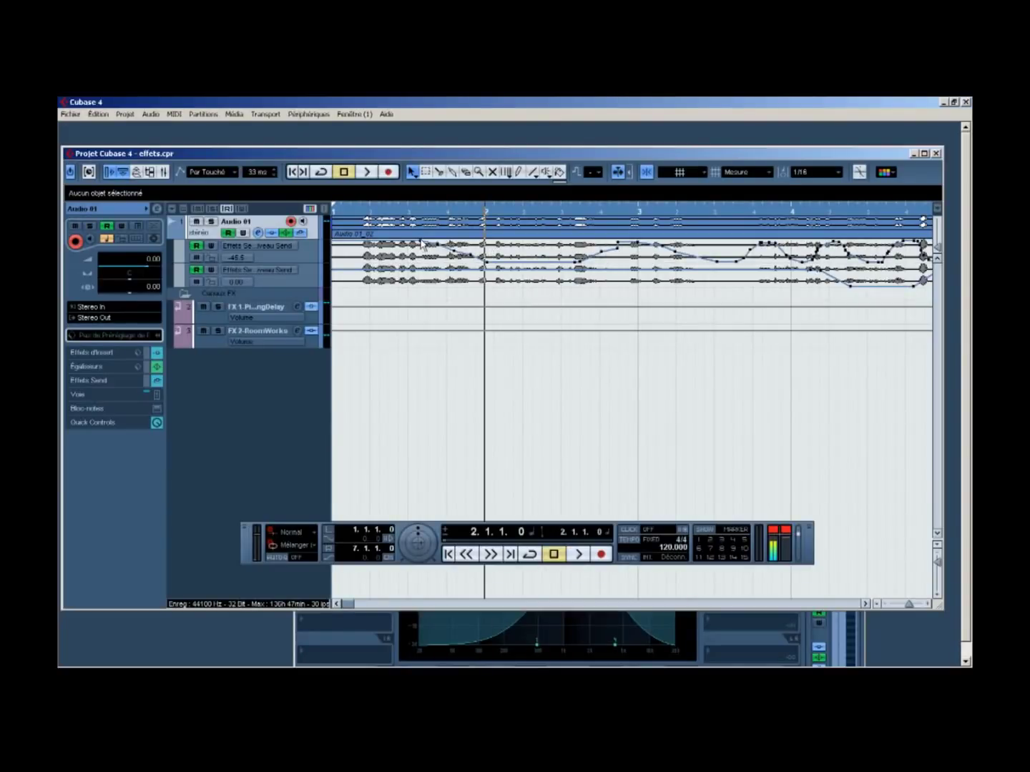
{"action": "left_click", "coordinate": [422, 245]}
{"action": "left_click", "coordinate": [421, 245]}
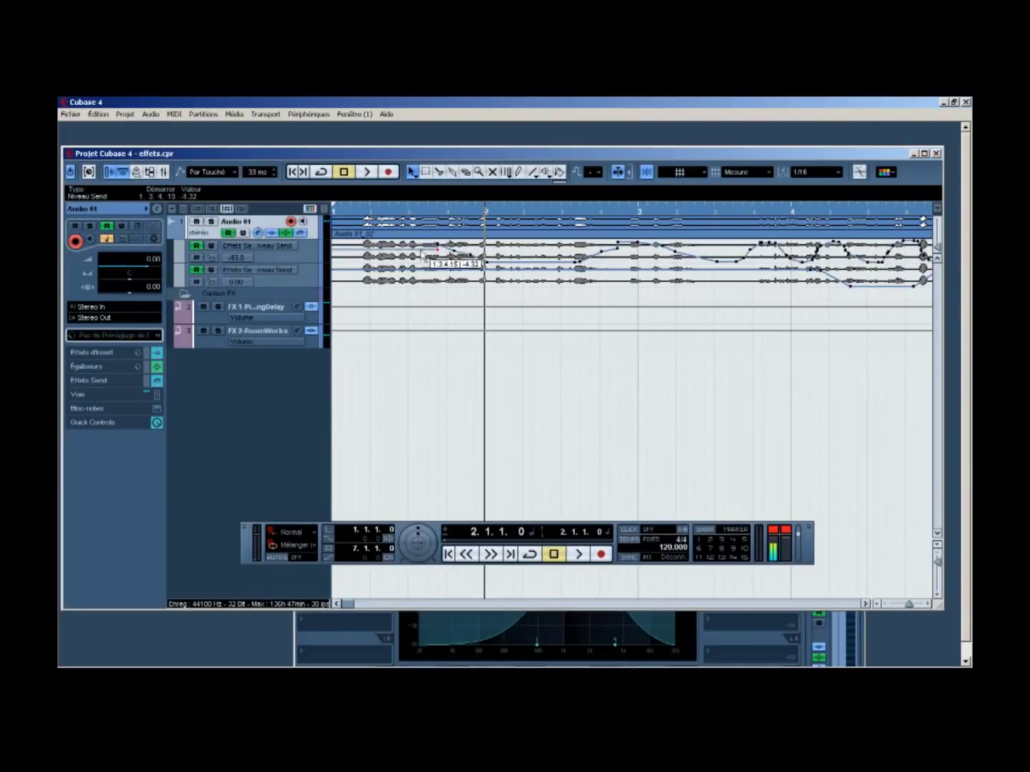
- Bring the channel settings window back beside the automation lanes and play bar 1 from the start to check the RoomWorks send level
{"action": "key", "text": "Home"}
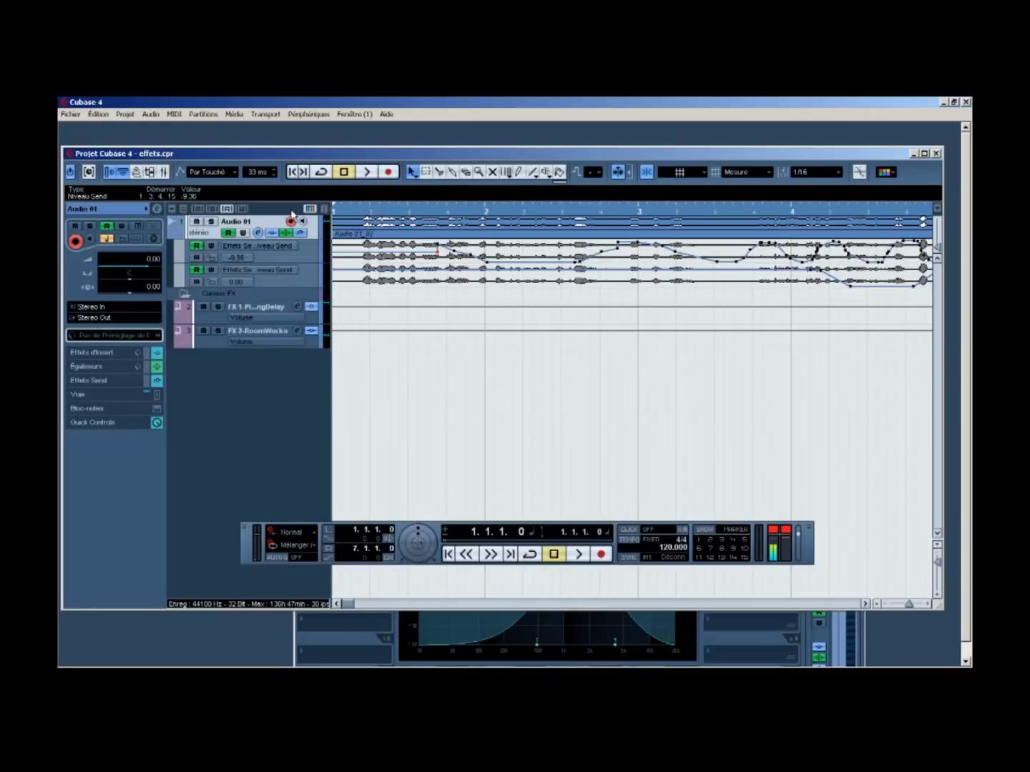
{"action": "left_click", "coordinate": [360, 418]}
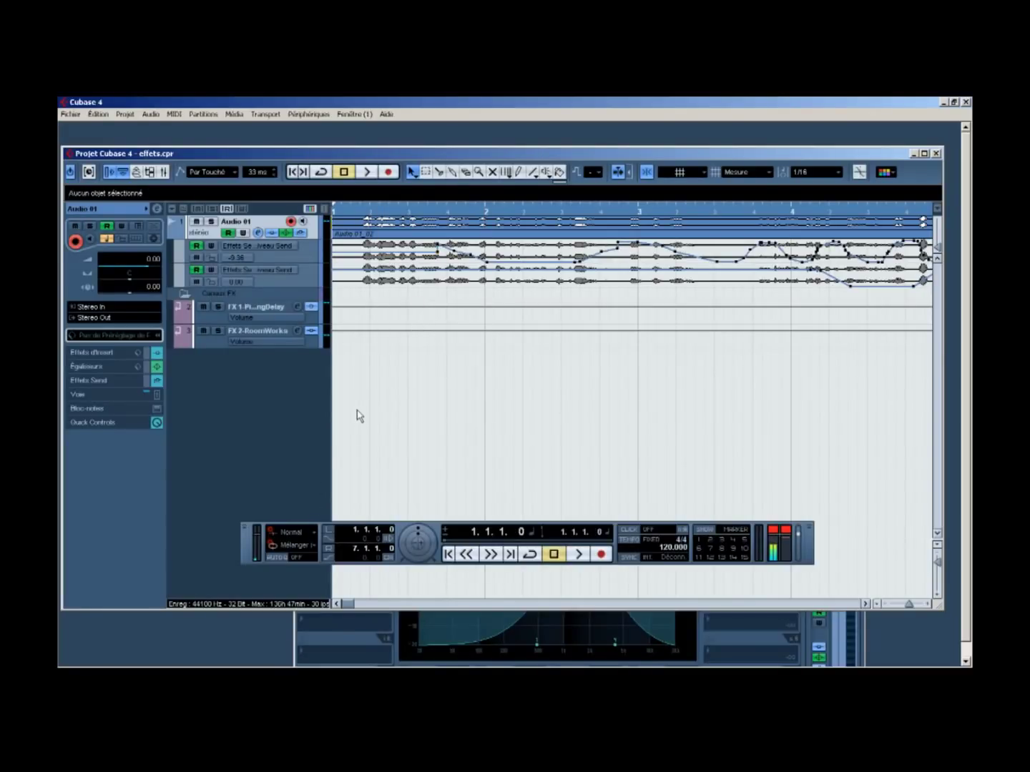
{"action": "left_click", "coordinate": [394, 628]}
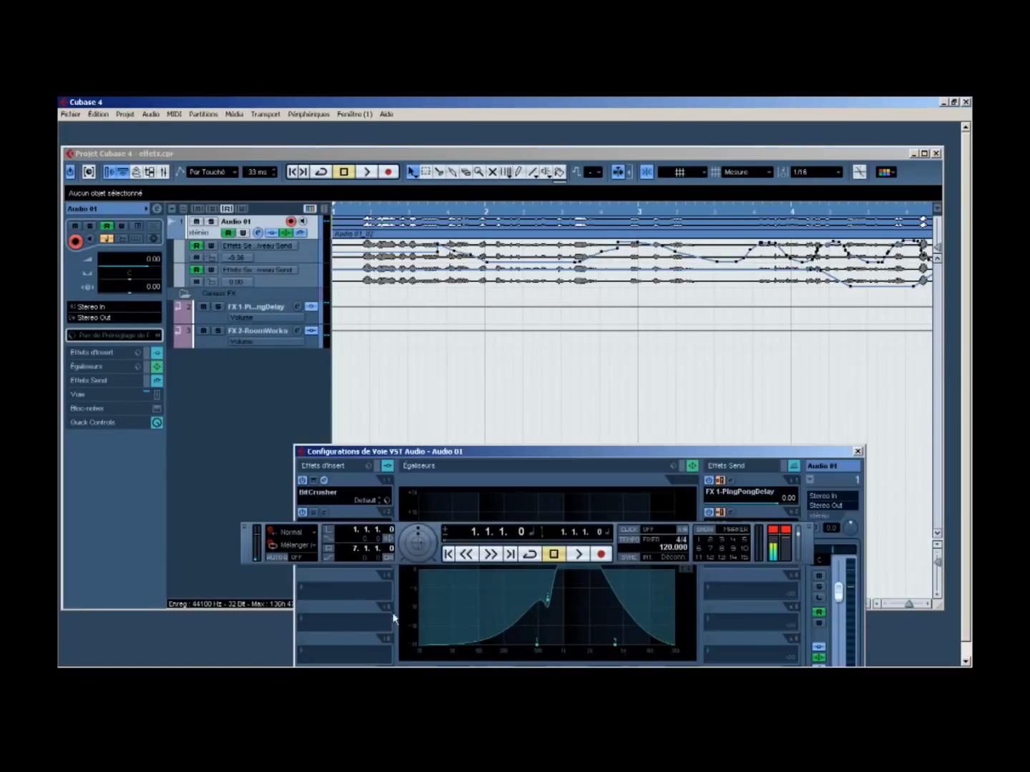
{"action": "left_click_drag", "start_coordinate": [443, 452], "coordinate": [397, 307]}
{"action": "key", "text": "space"}
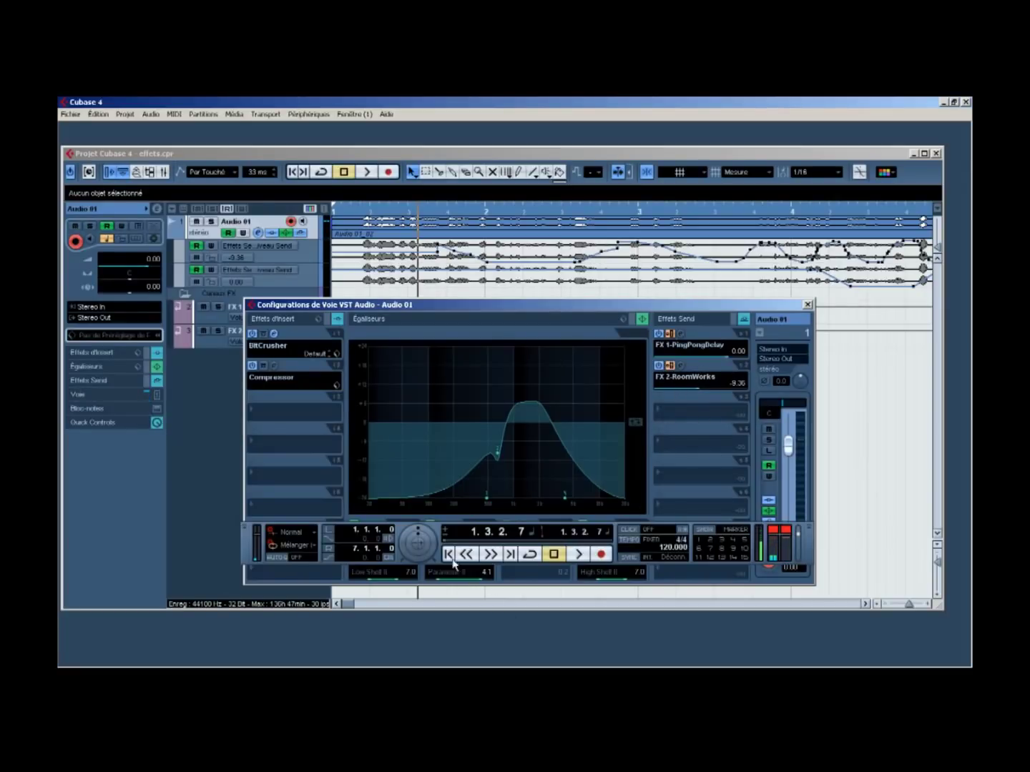
{"action": "key", "text": "space"}
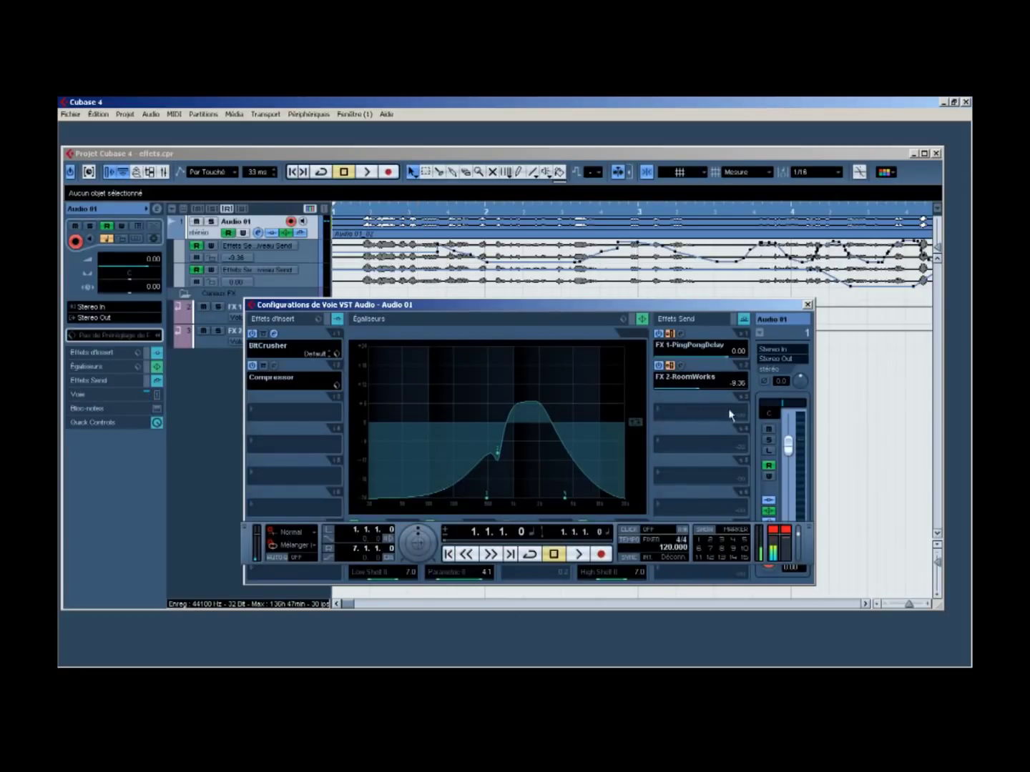
{"action": "key", "text": "space"}
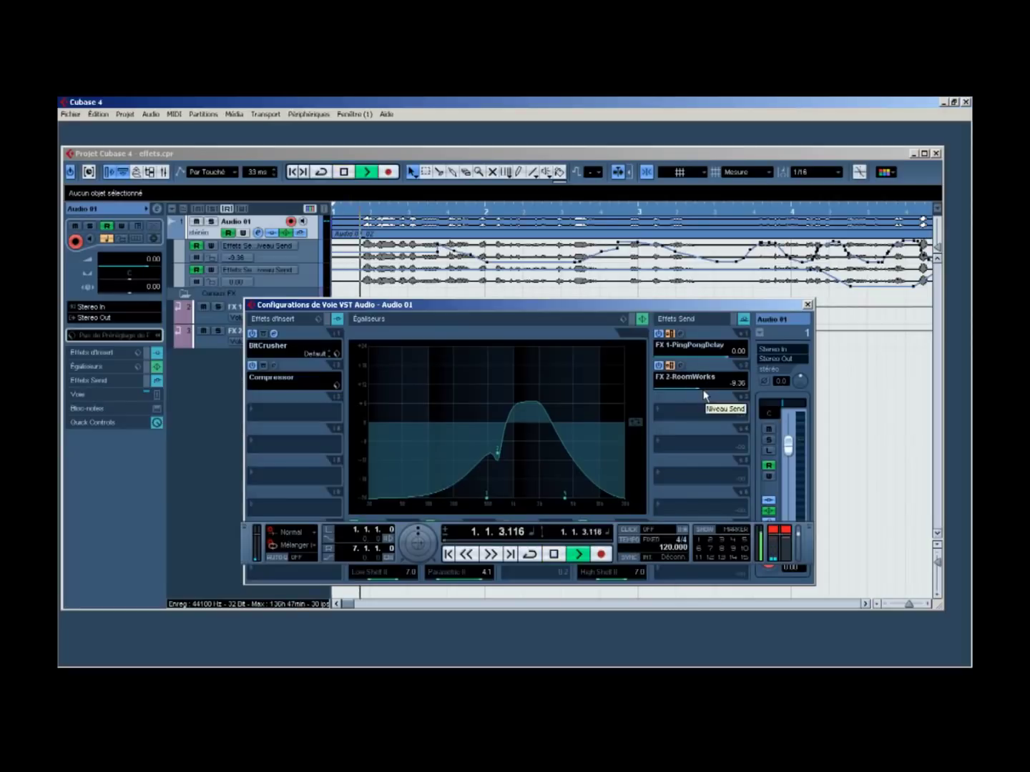
{"action": "key", "text": "space"}
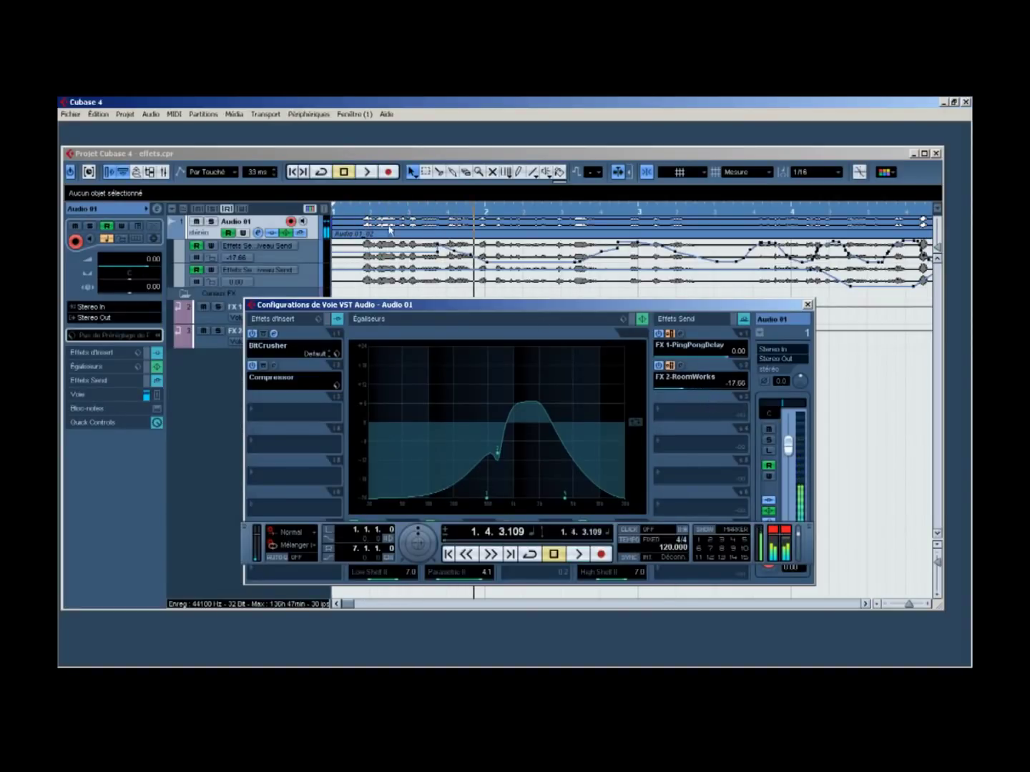
- Move the channel settings window and the transport bar lower, with the project cursor back at the start
{"action": "left_click_drag", "start_coordinate": [469, 304], "coordinate": [472, 367]}
{"action": "left_click", "coordinate": [374, 213]}
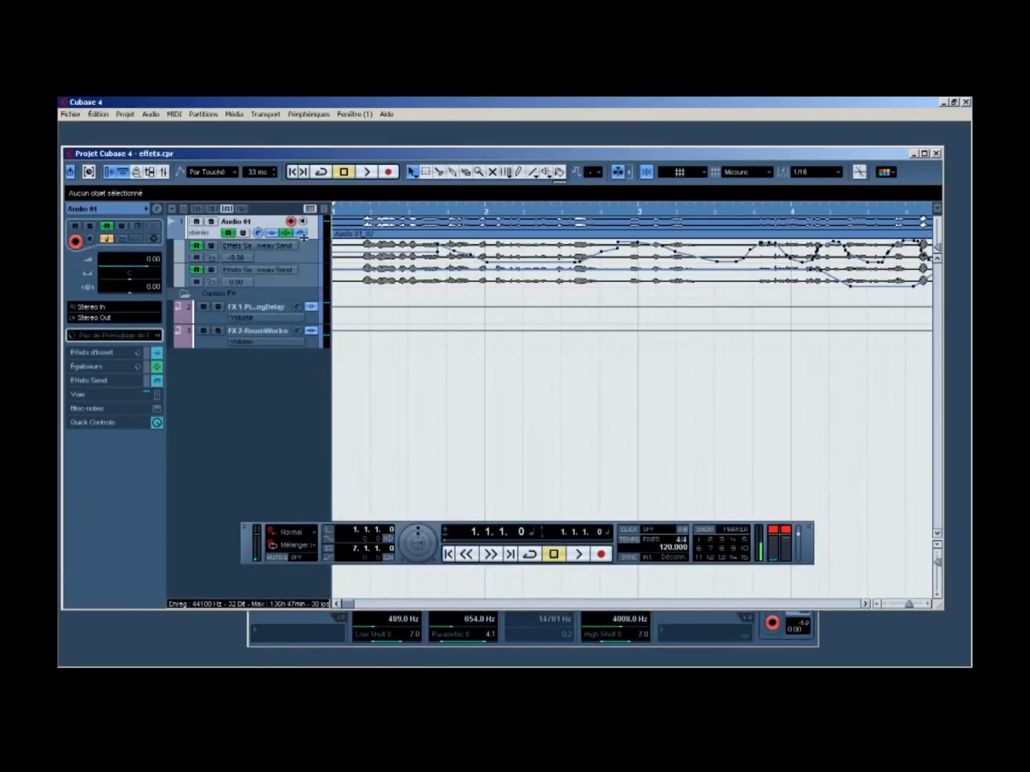
{"action": "left_click", "coordinate": [357, 637]}
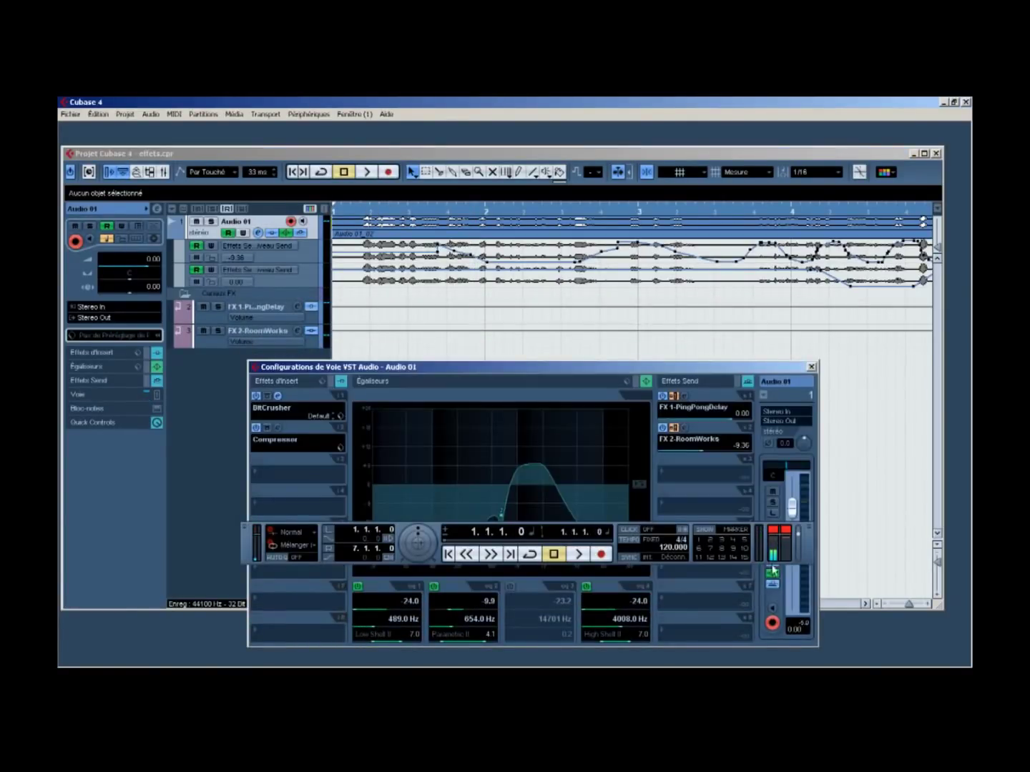
{"action": "left_click_drag", "start_coordinate": [808, 562], "coordinate": [808, 659]}
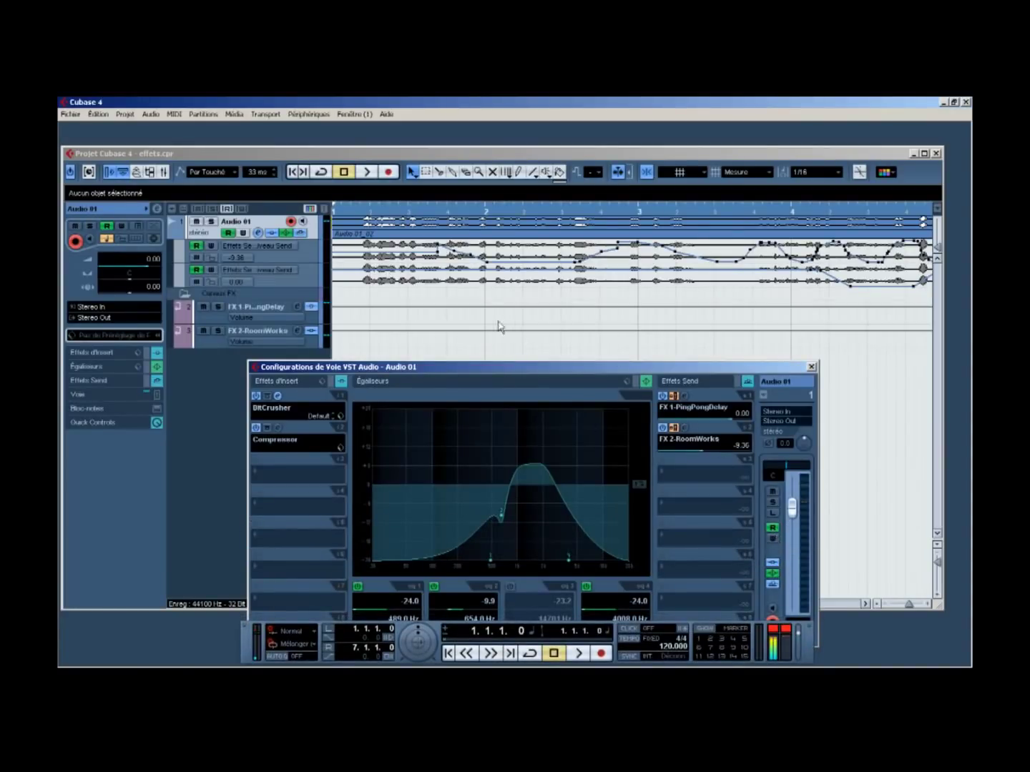
- Replay bar 1 from the start twice, watching the RoomWorks send level before and after its first automation point
{"action": "key", "text": "space"}
{"action": "key", "text": "space"}
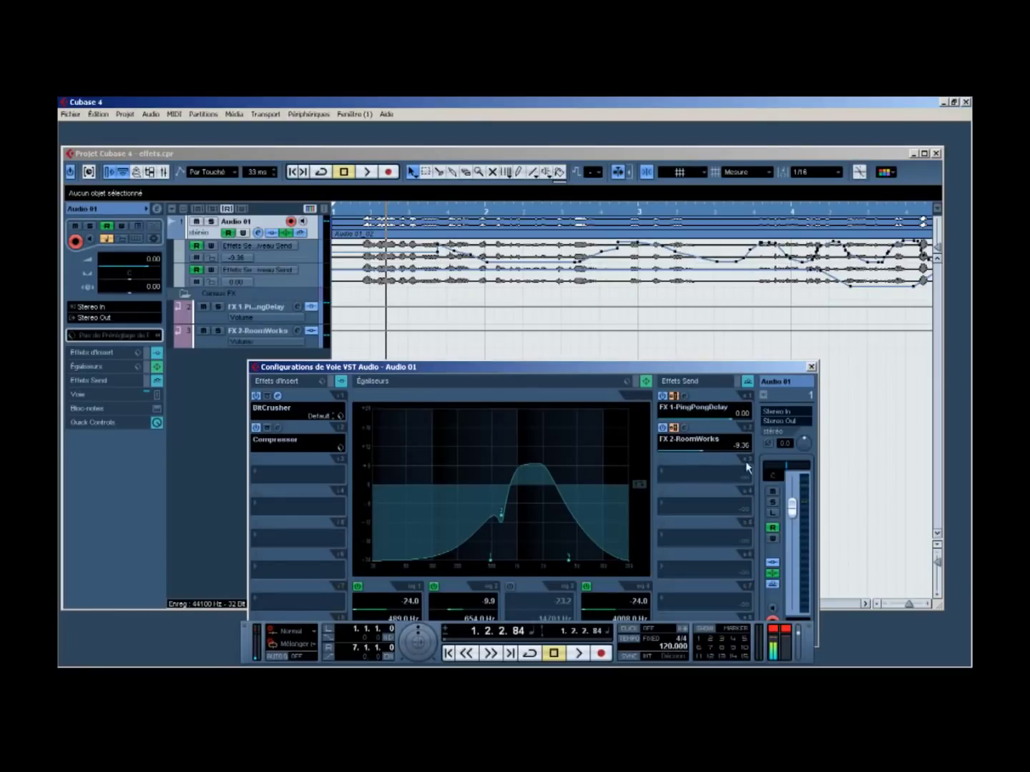
{"action": "left_click", "coordinate": [448, 654]}
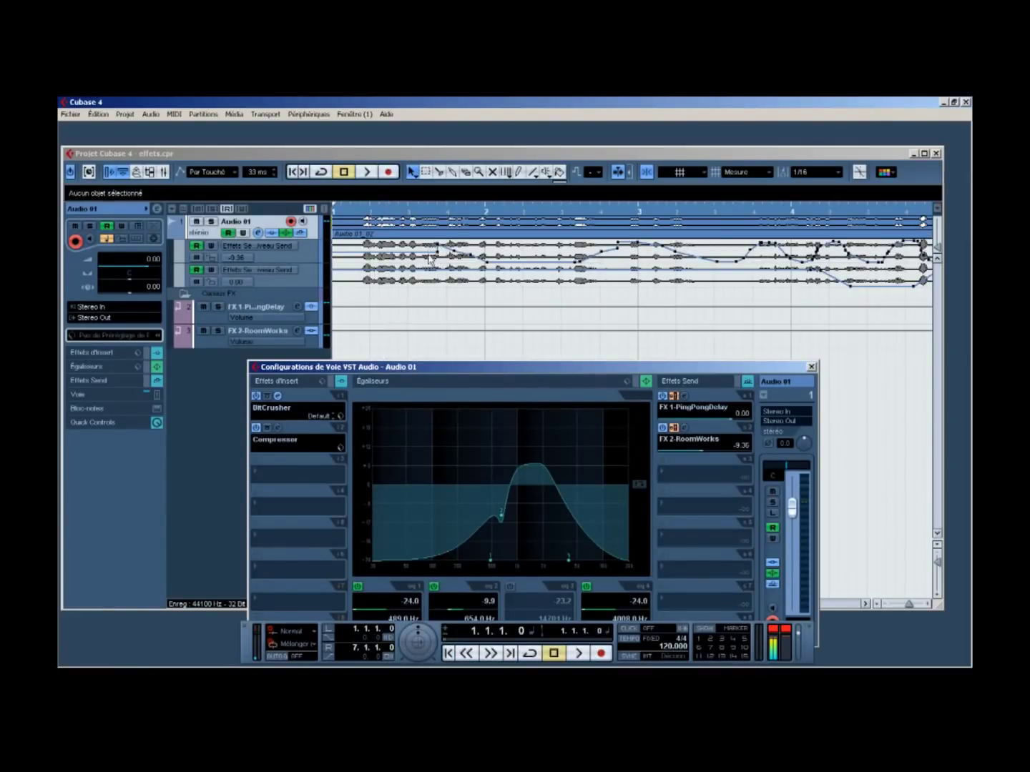
{"action": "left_click_drag", "start_coordinate": [487, 370], "coordinate": [466, 320]}
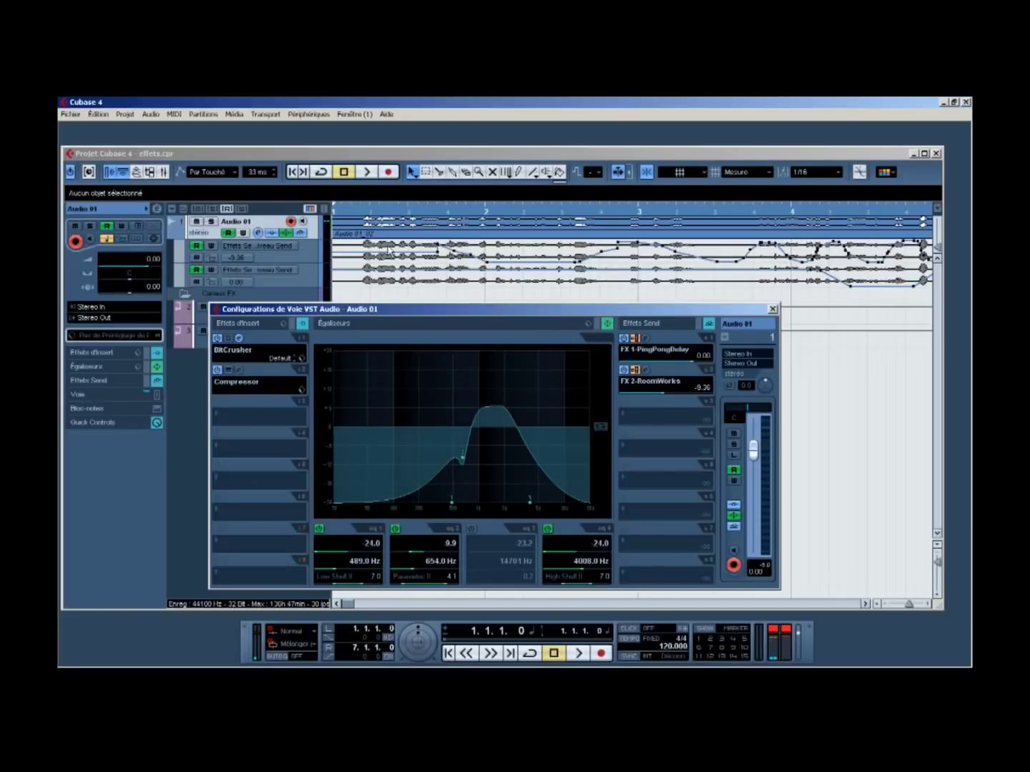
{"action": "key", "text": "space"}
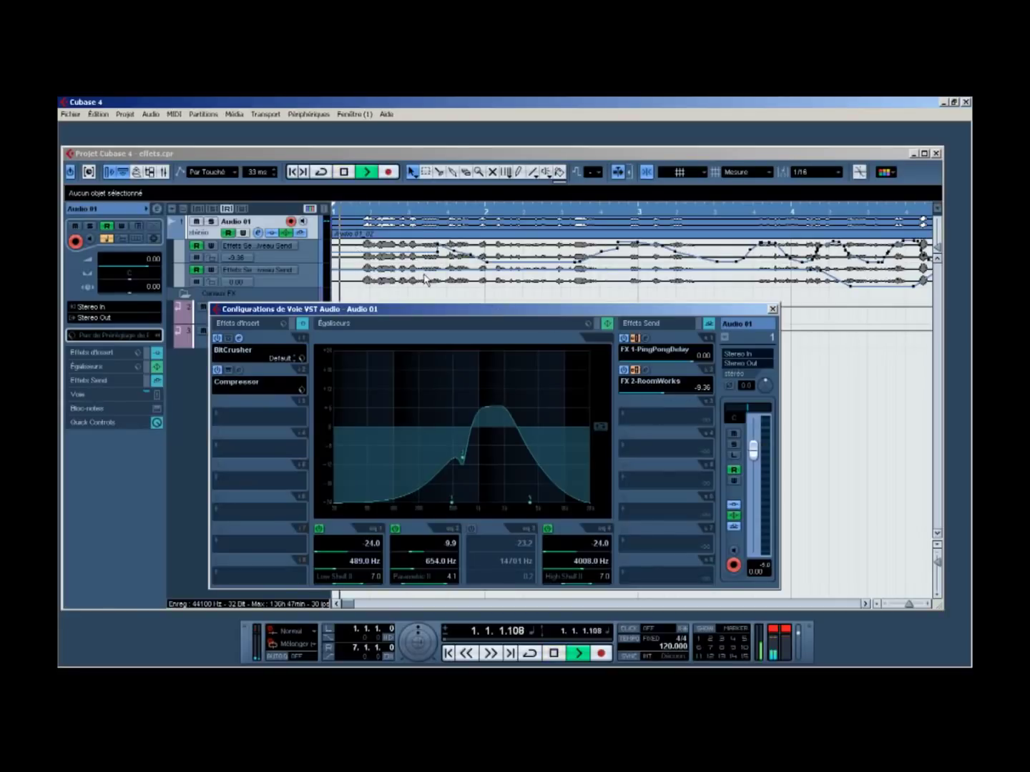
{"action": "key", "text": "space"}
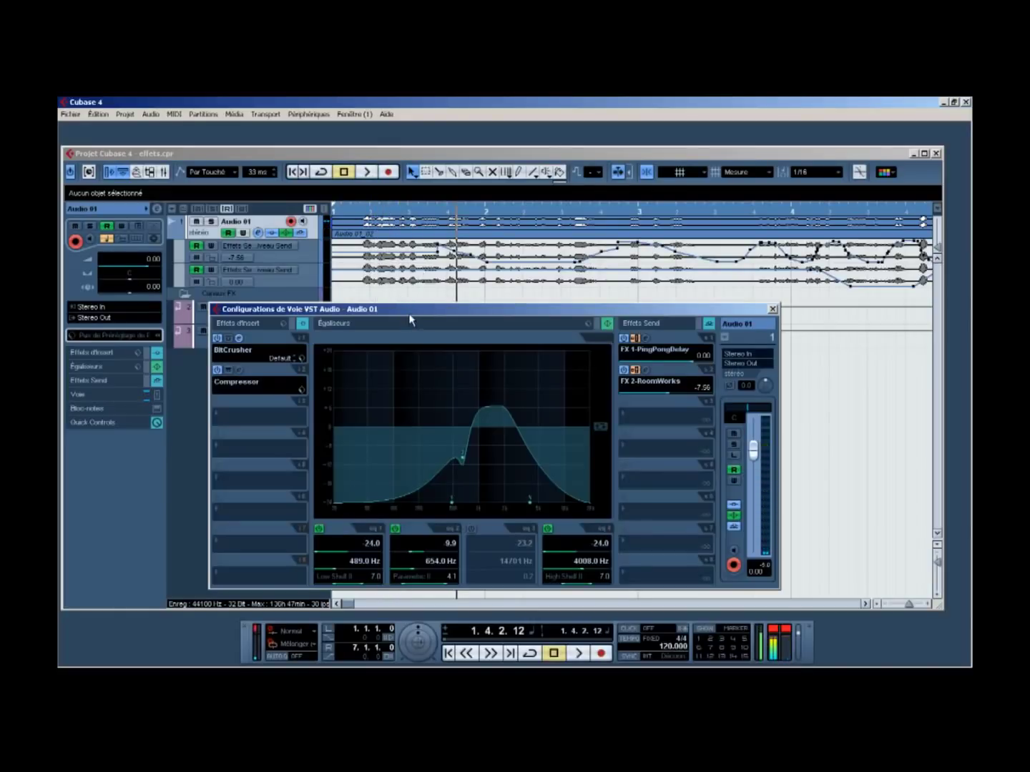
- Uncover the automation lanes, turn snap off and place the project cursor at 1.3.3.27, just before the first RoomWorks send point
{"action": "left_click_drag", "start_coordinate": [409, 320], "coordinate": [422, 357]}
{"action": "left_click", "coordinate": [375, 222]}
{"action": "key", "text": "Home"}
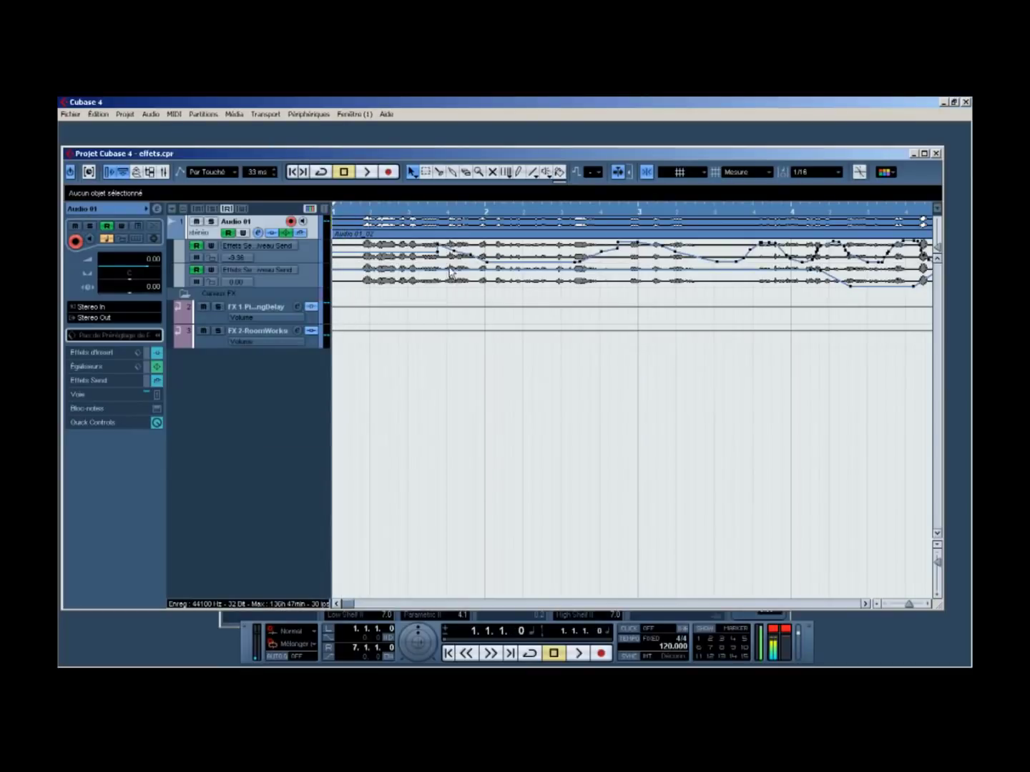
{"action": "left_click", "coordinate": [435, 210]}
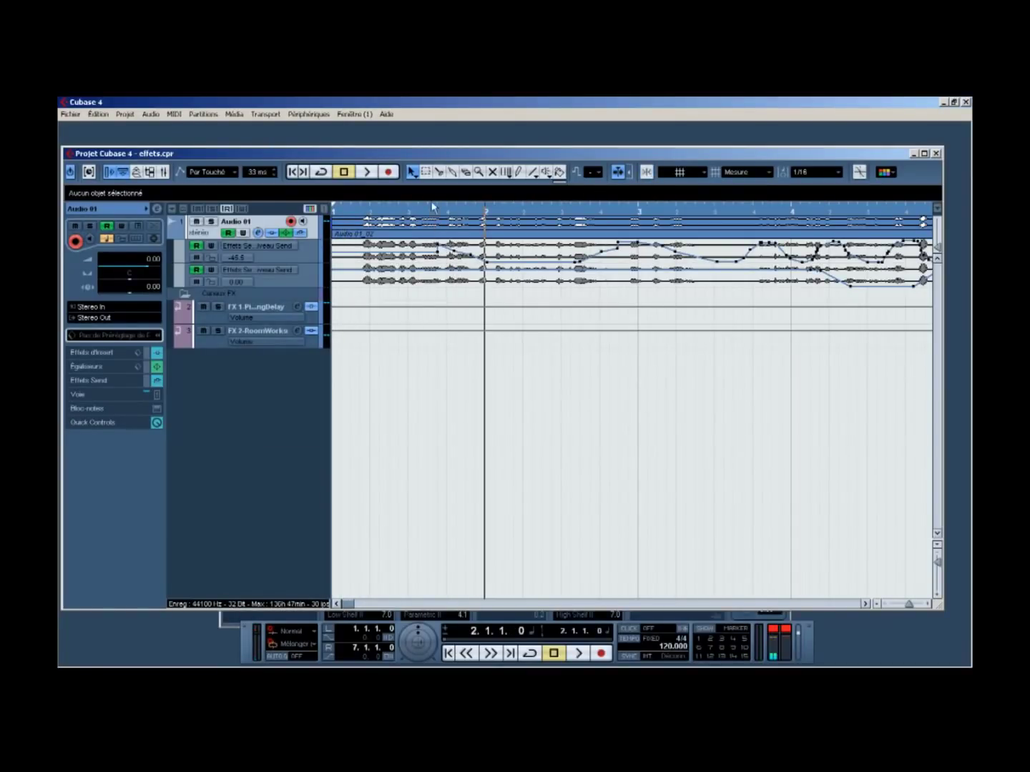
{"action": "left_click", "coordinate": [430, 215]}
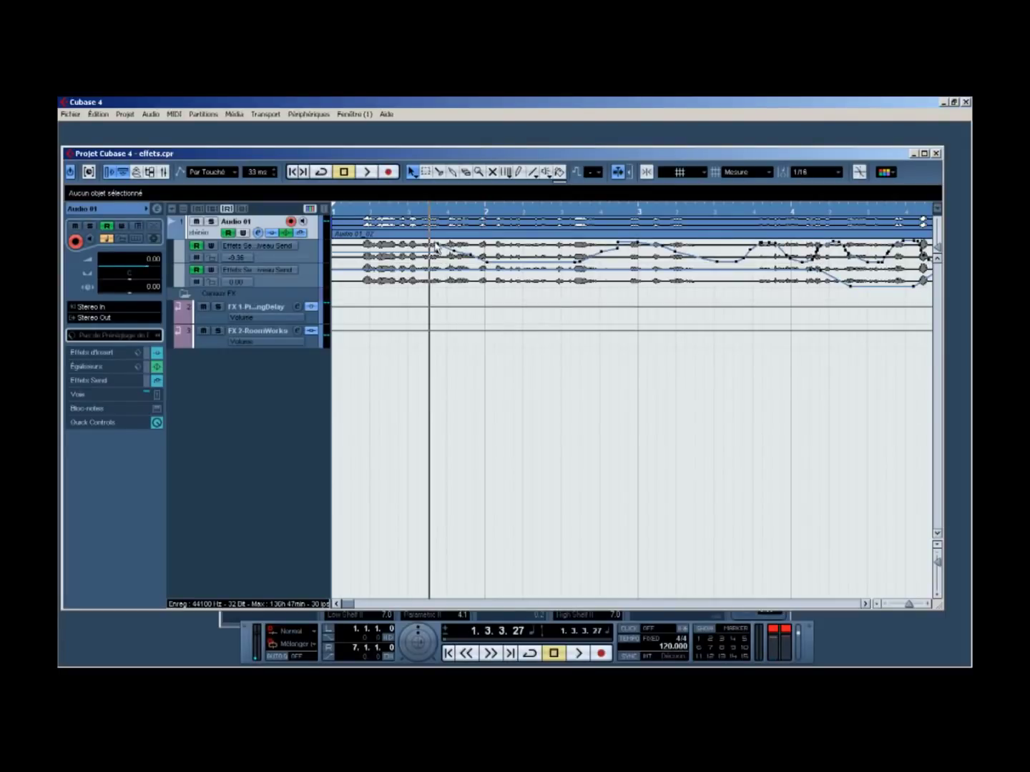
- Bring the Audio 01 channel settings forward and play from the start to about 1.4.2 to recheck the RoomWorks send
{"action": "left_click", "coordinate": [280, 620]}
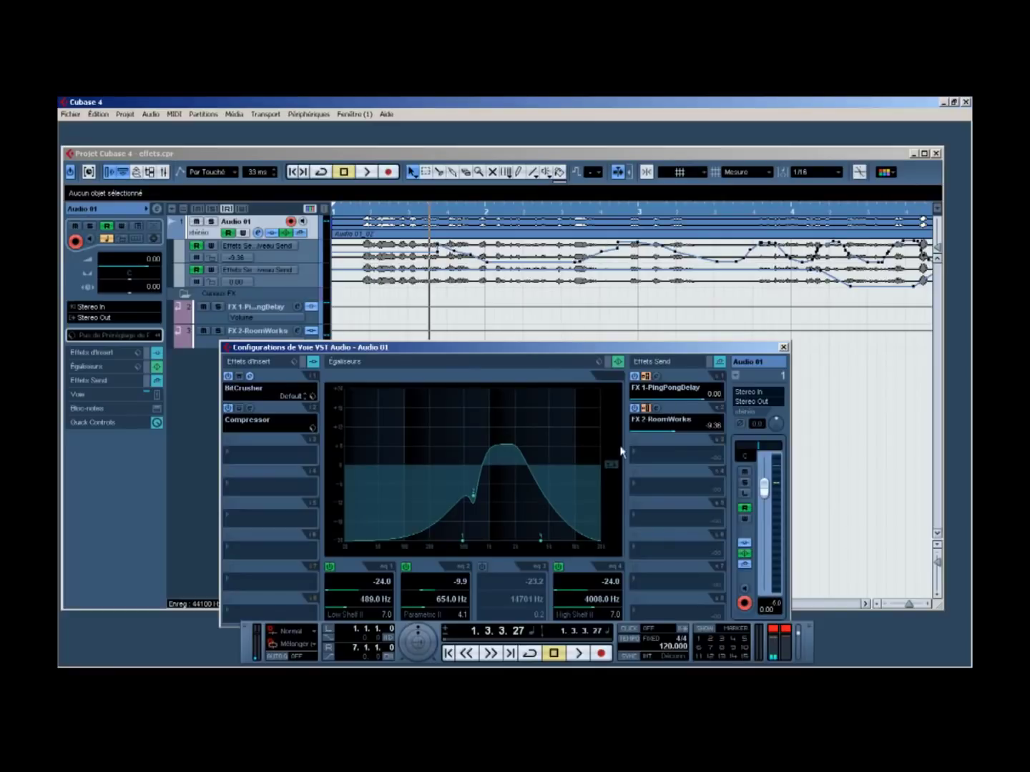
{"action": "key", "text": "space"}
{"action": "left_click", "coordinate": [448, 653]}
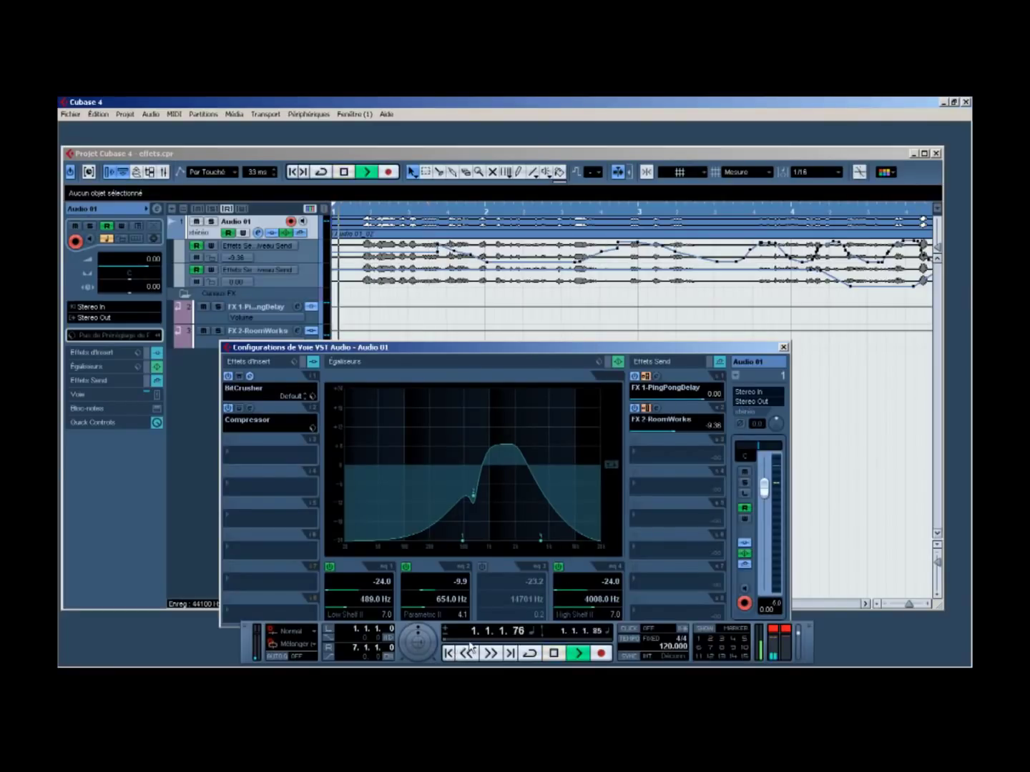
{"action": "key", "text": "space"}
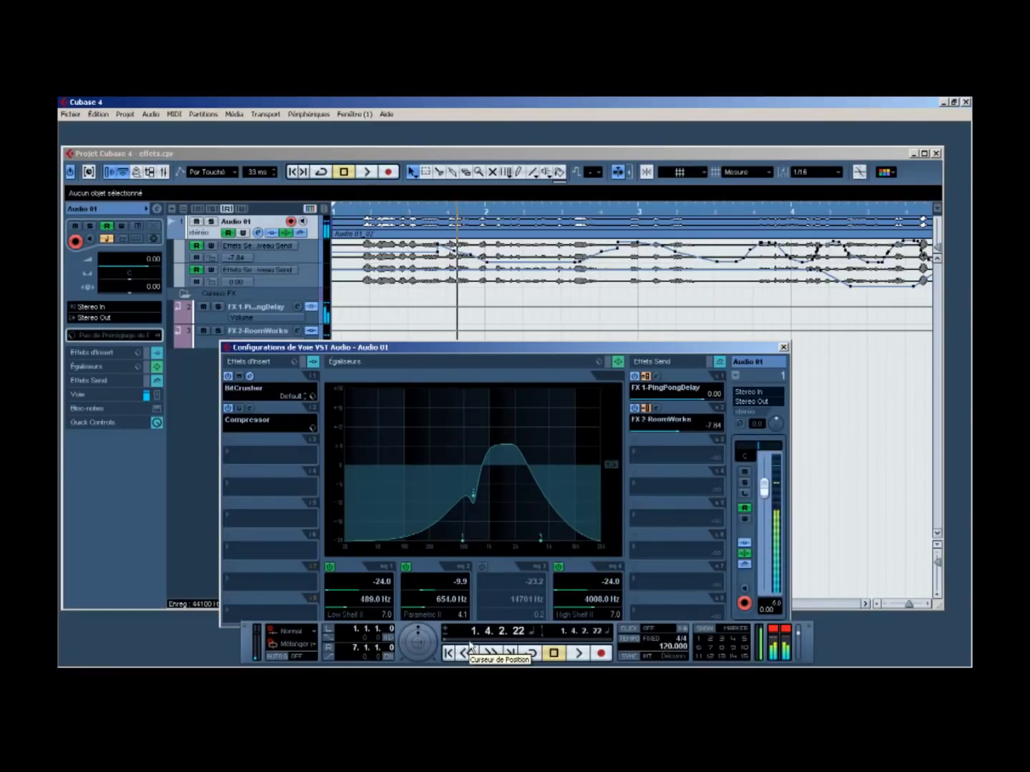
- Move the Audio 01 channel settings window higher and slightly to the right, clear of the transport bar but below the automation lanes
{"action": "left_click_drag", "start_coordinate": [508, 349], "coordinate": [508, 338]}
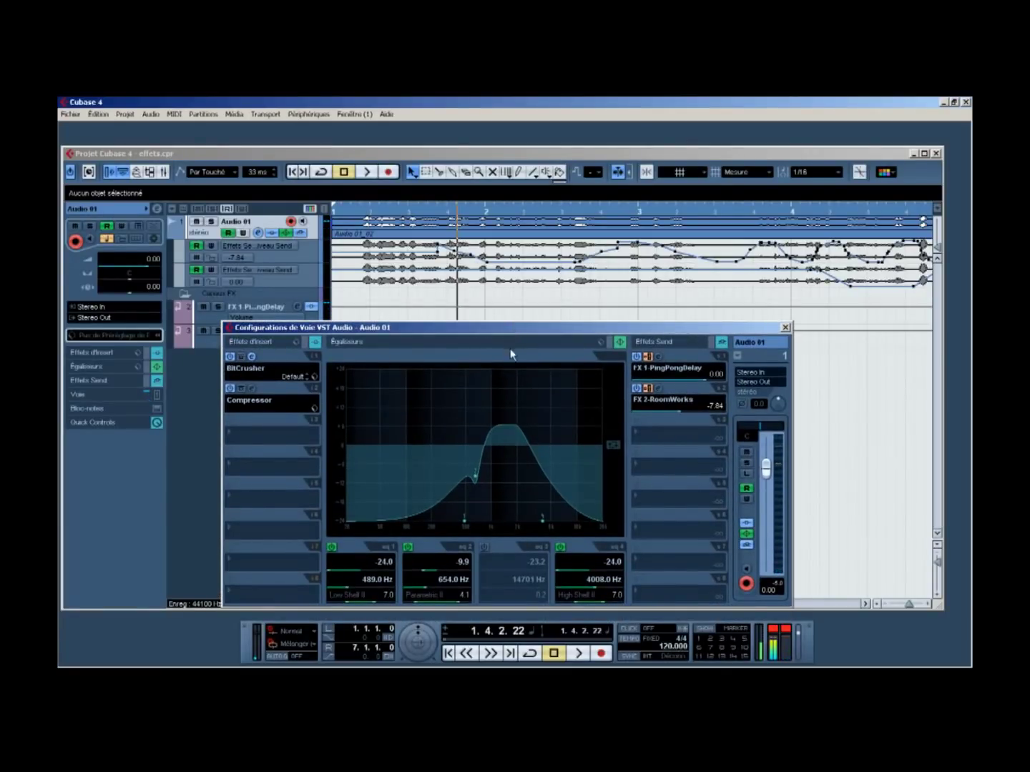
{"action": "mouse_move", "coordinate": [546, 327]}
{"action": "left_mouse_down"}
{"action": "mouse_move", "coordinate": [566, 306]}
{"action": "mouse_move", "coordinate": [563, 327]}
{"action": "left_mouse_up"}
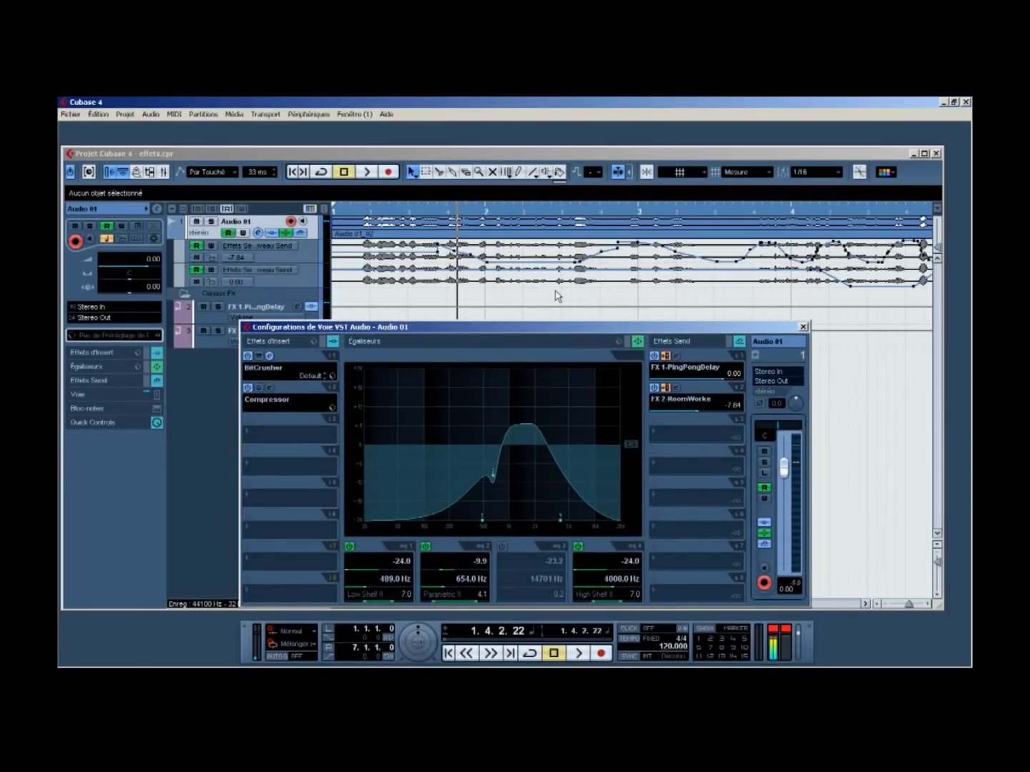
{"action": "left_click_drag", "start_coordinate": [560, 332], "coordinate": [597, 322]}
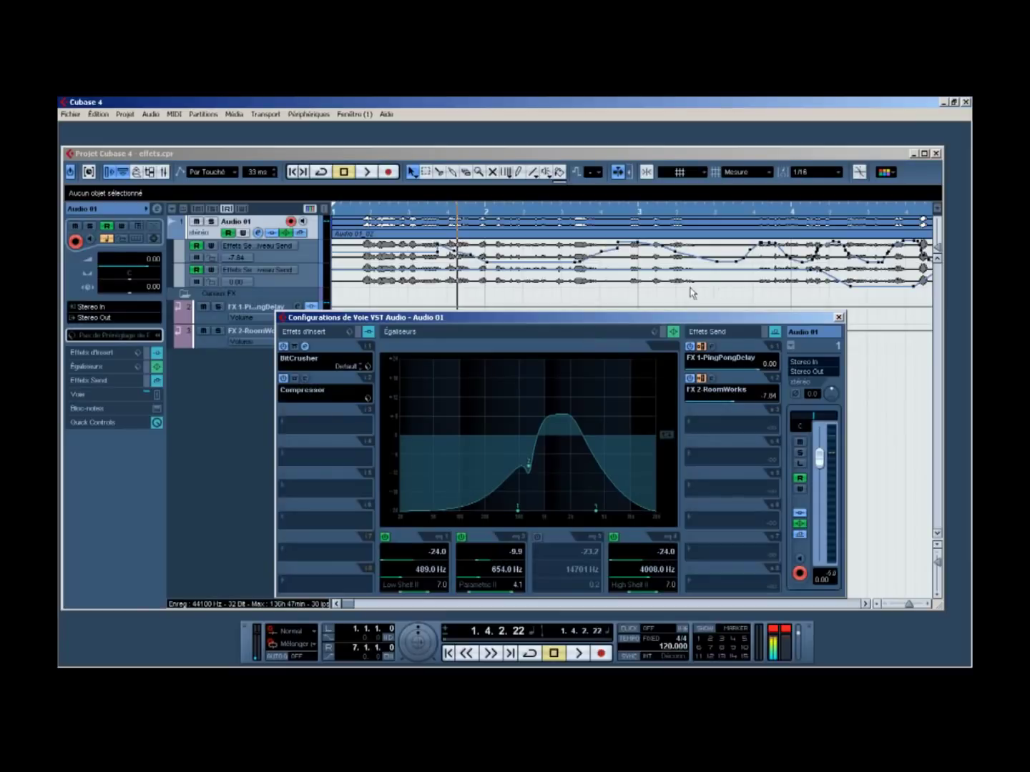
{"action": "left_click_drag", "start_coordinate": [655, 320], "coordinate": [653, 296]}
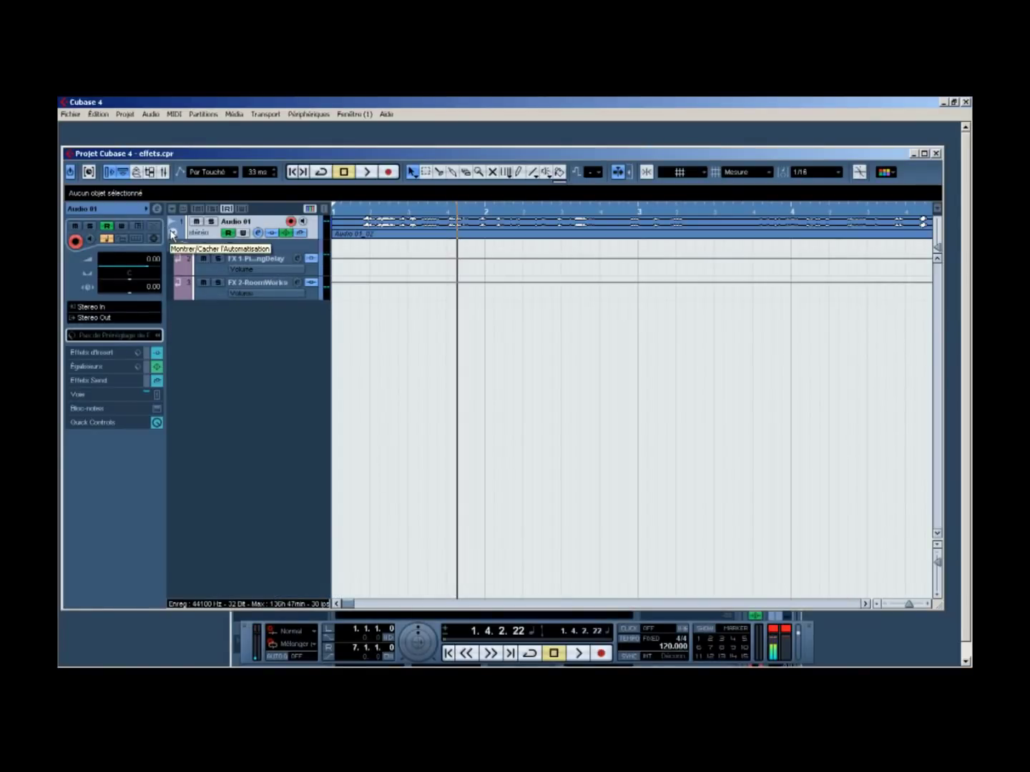
- Open the Audio 01 channel settings, and collapse and redisplay the track's Volume automation lane
{"action": "left_click", "coordinate": [173, 232]}
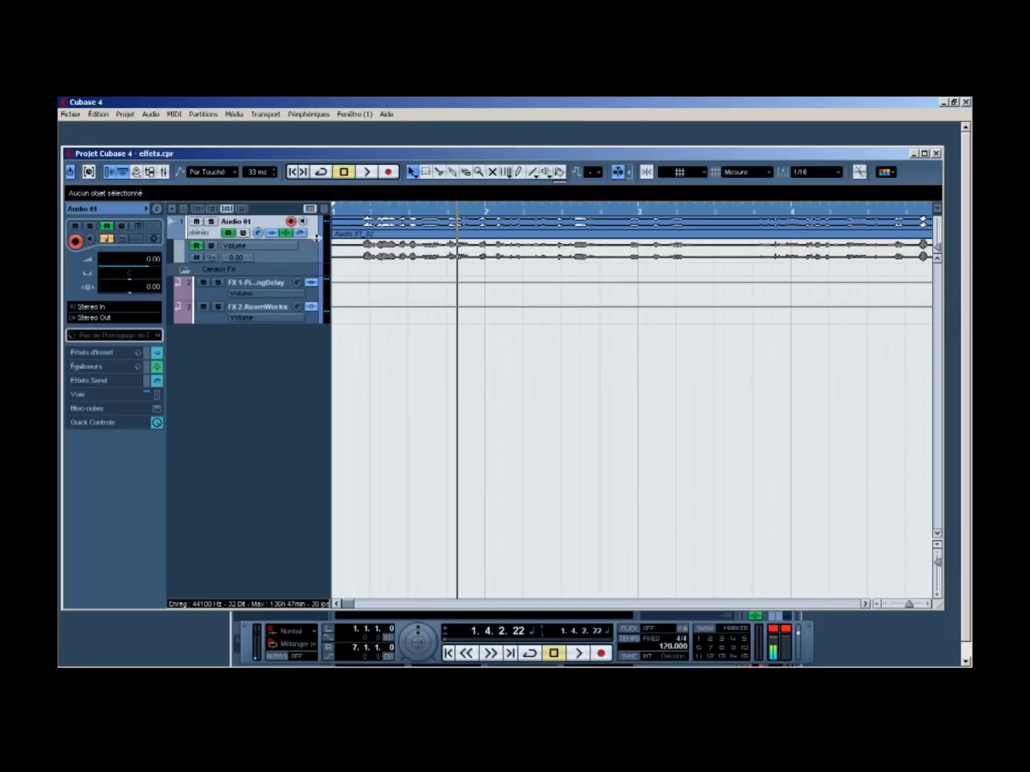
{"action": "left_click", "coordinate": [257, 232]}
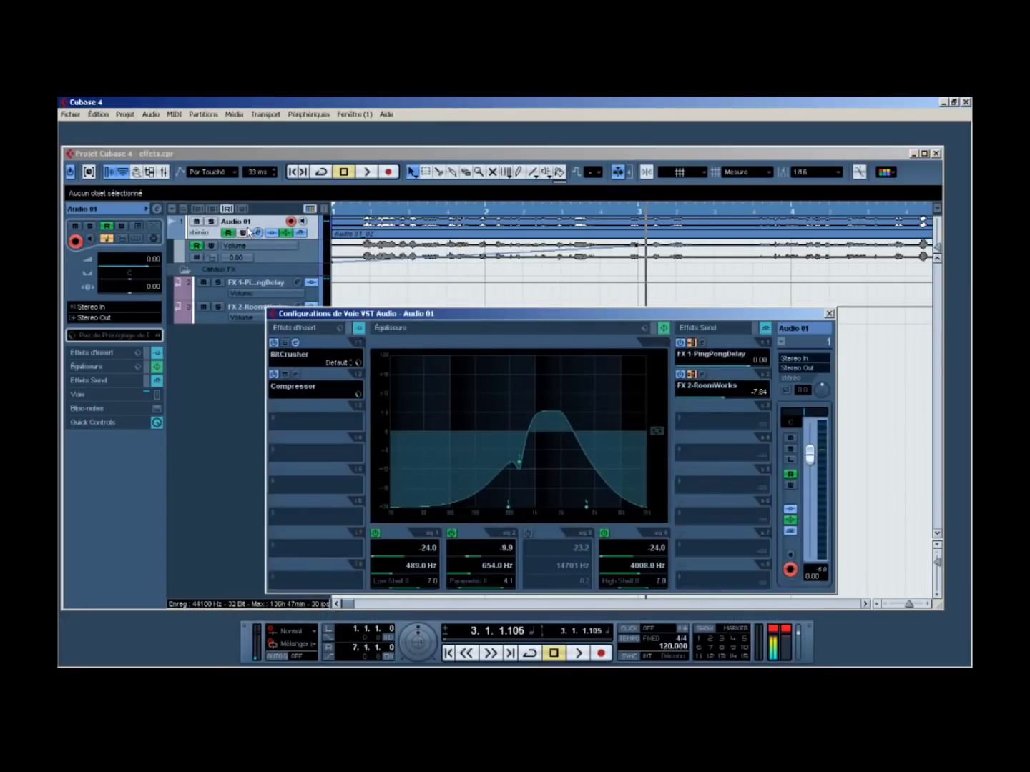
{"action": "left_click", "coordinate": [171, 233]}
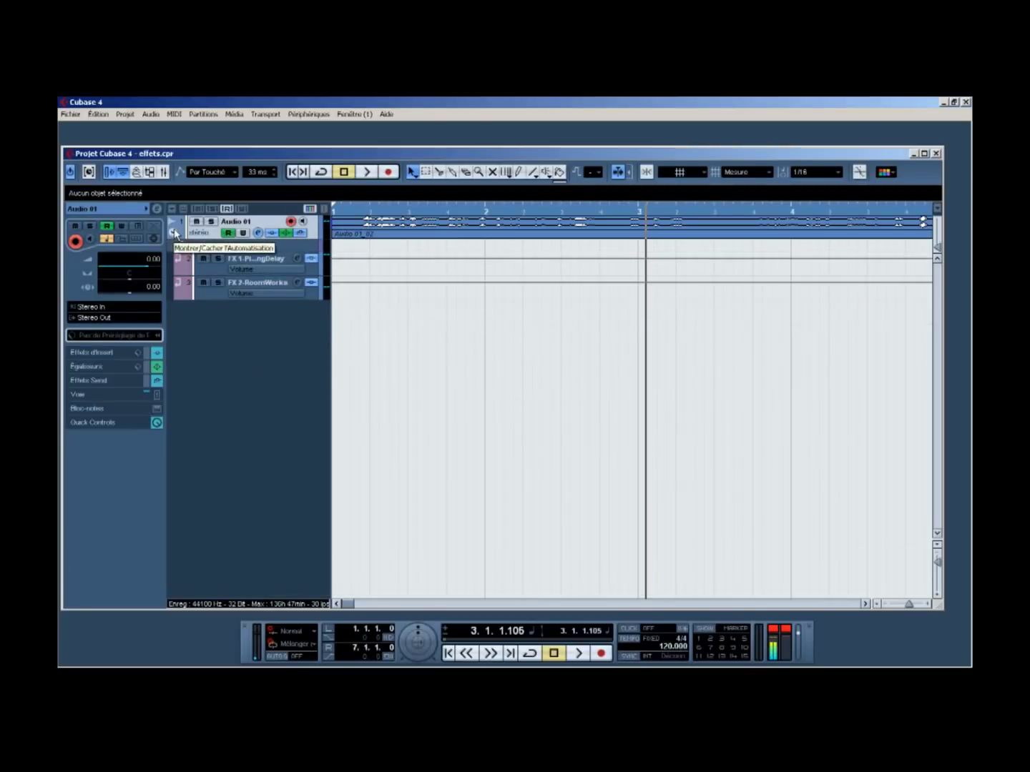
{"action": "left_click", "coordinate": [174, 229]}
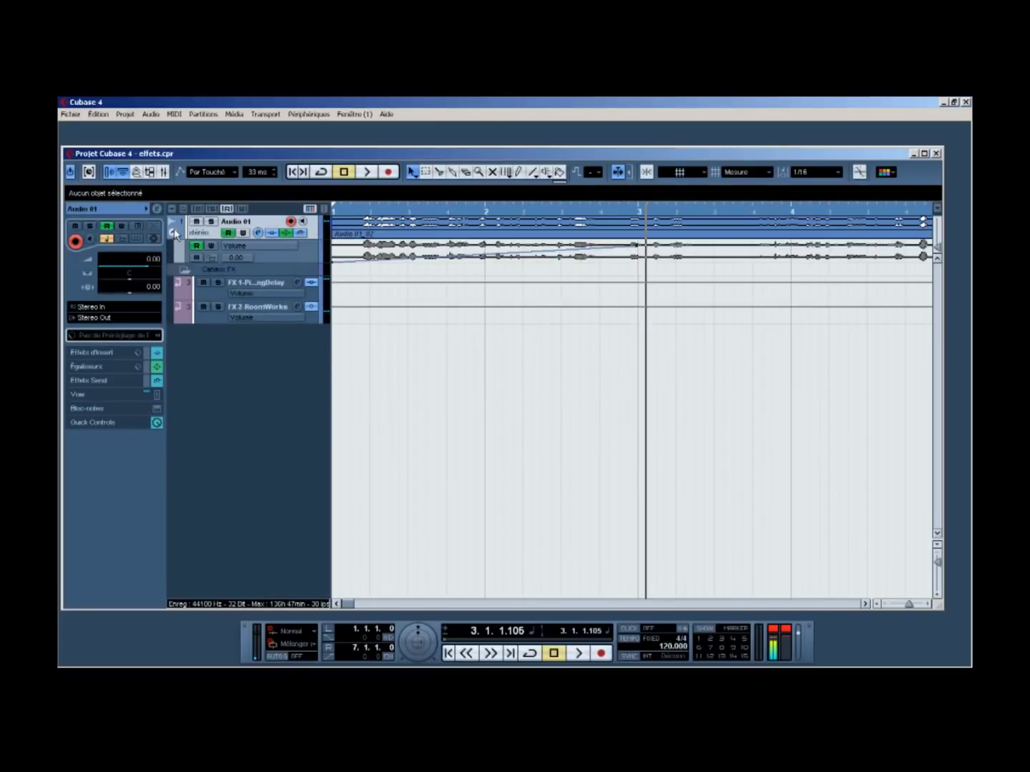
- Assign the lane to the BitCrusher Mode parameter and look at that parameter in the insert's editor, closing the editor again
{"action": "left_click", "coordinate": [247, 246]}
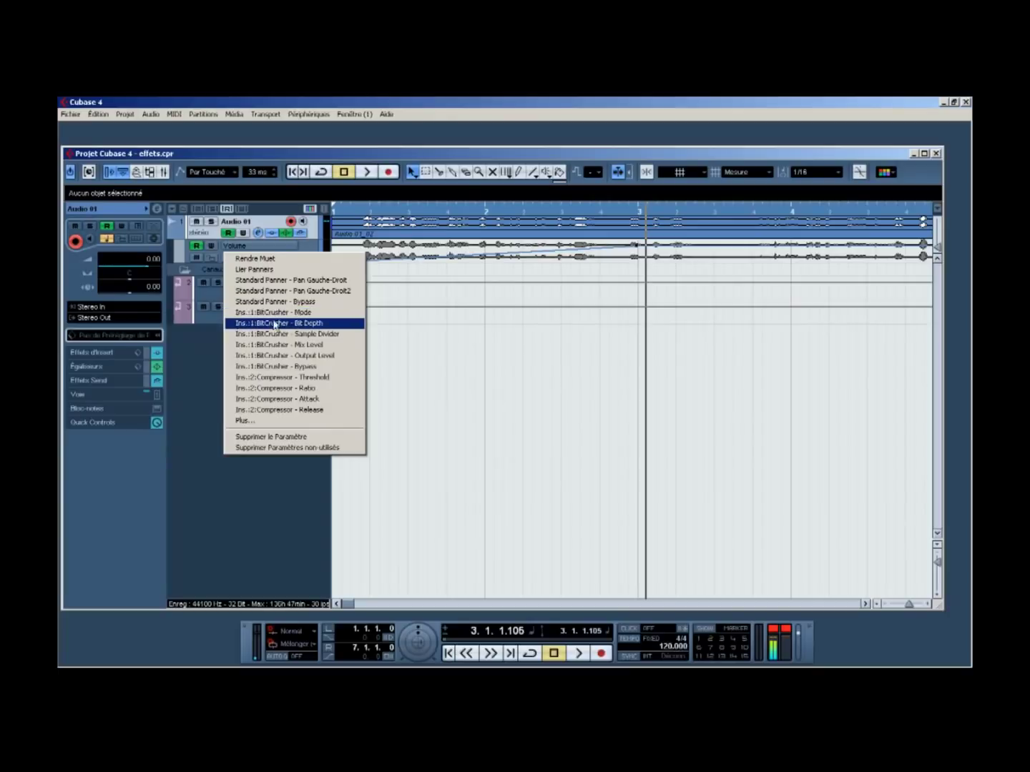
{"action": "left_click", "coordinate": [298, 315]}
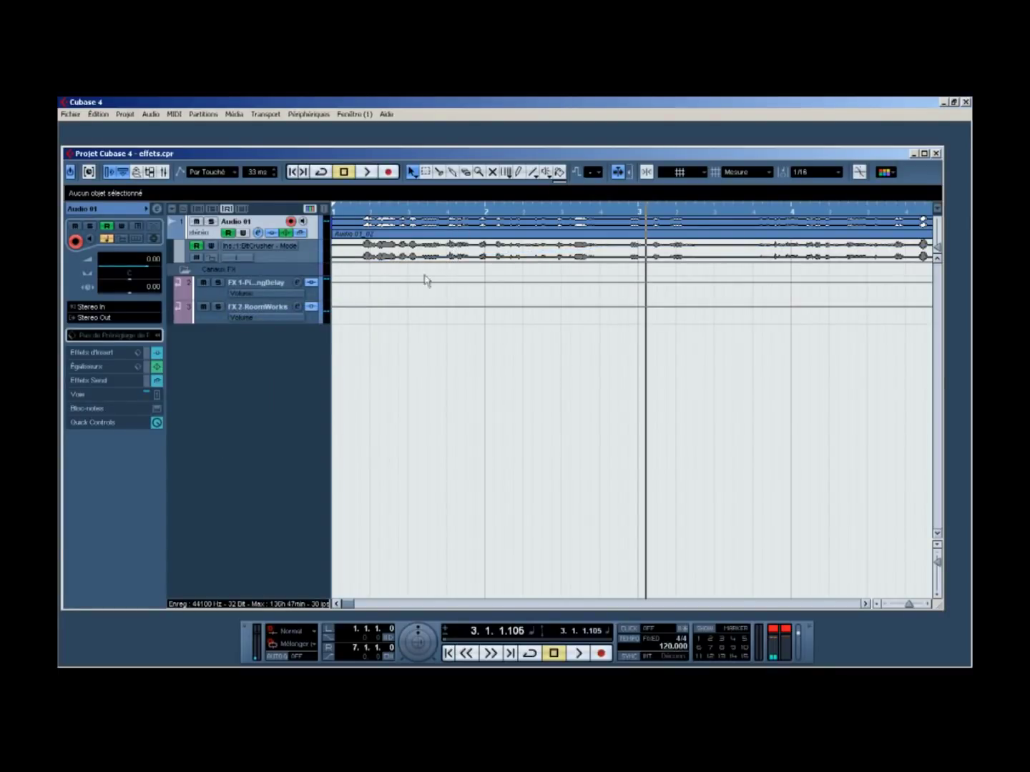
{"action": "left_click", "coordinate": [158, 208]}
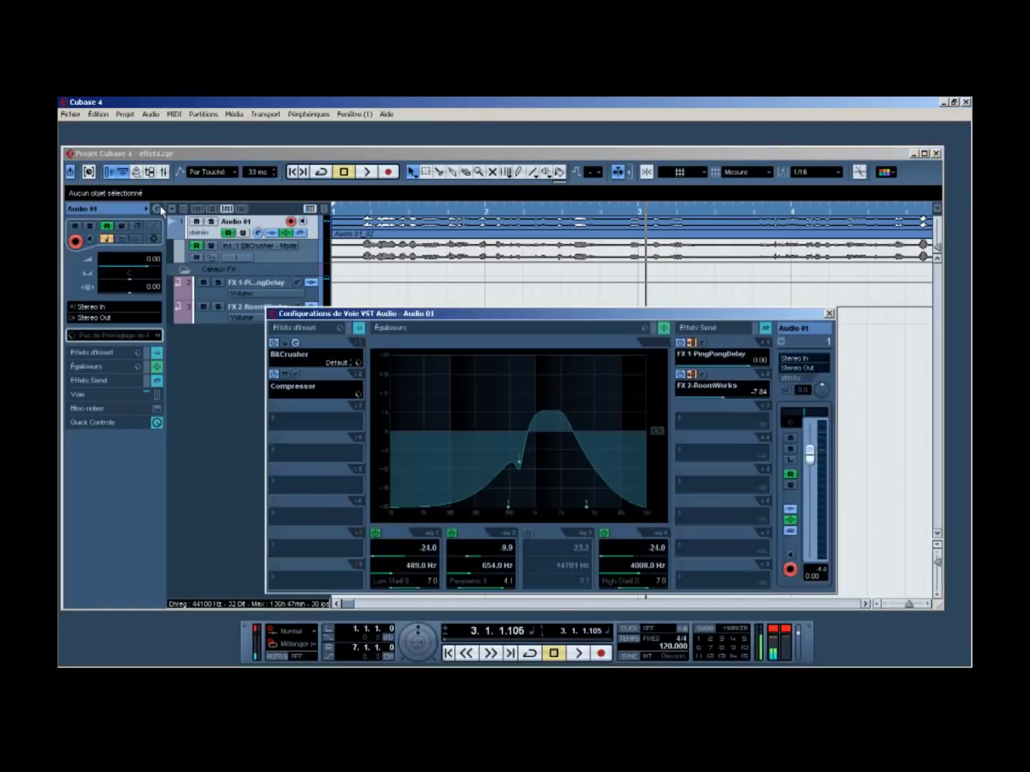
{"action": "left_click", "coordinate": [295, 345]}
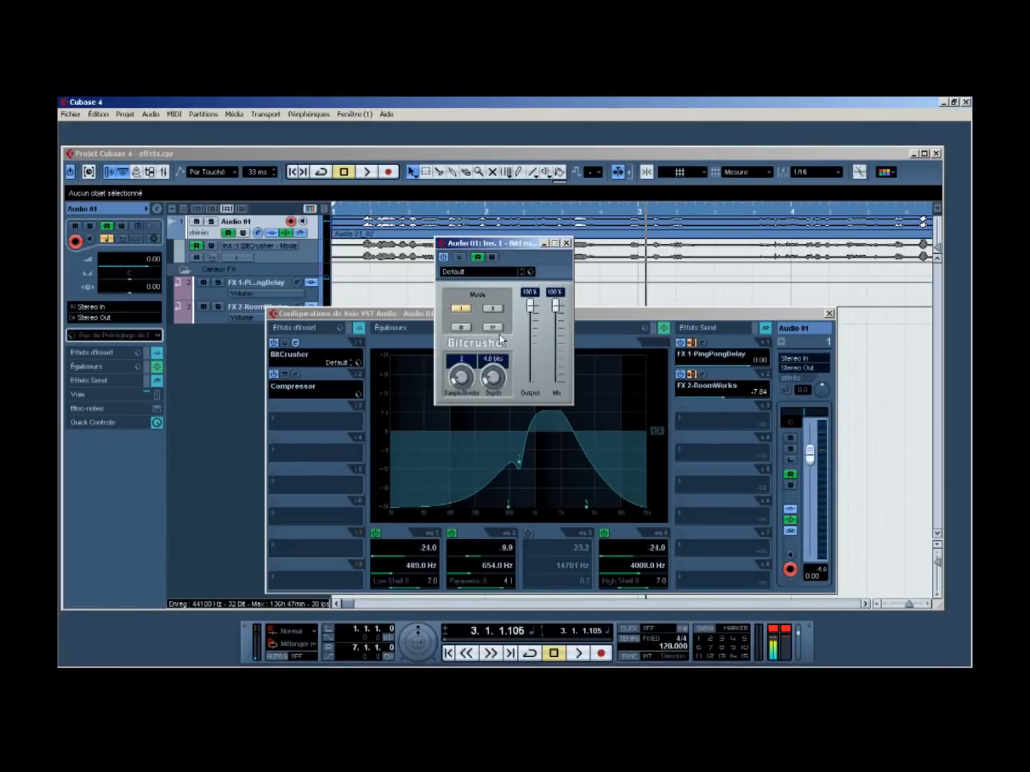
{"action": "left_click", "coordinate": [566, 243]}
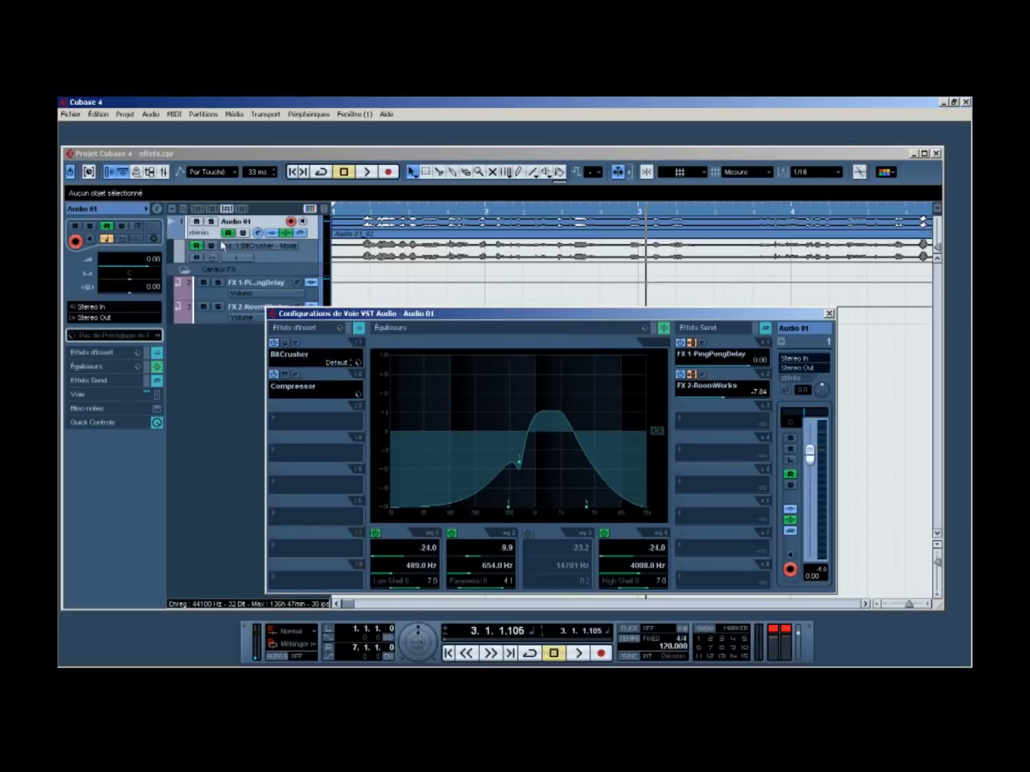
- Assign the Audio 01 automation lane to the insert 2 Compressor Ratio parameter and select the lane
{"action": "left_click", "coordinate": [236, 246]}
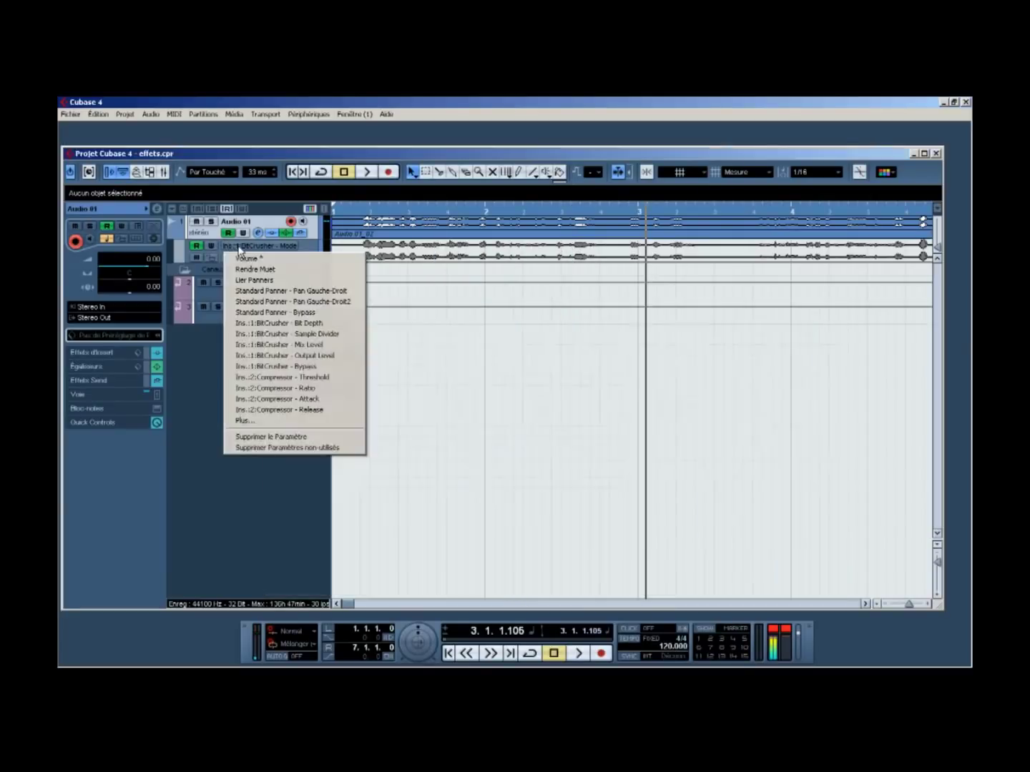
{"action": "left_click", "coordinate": [319, 389]}
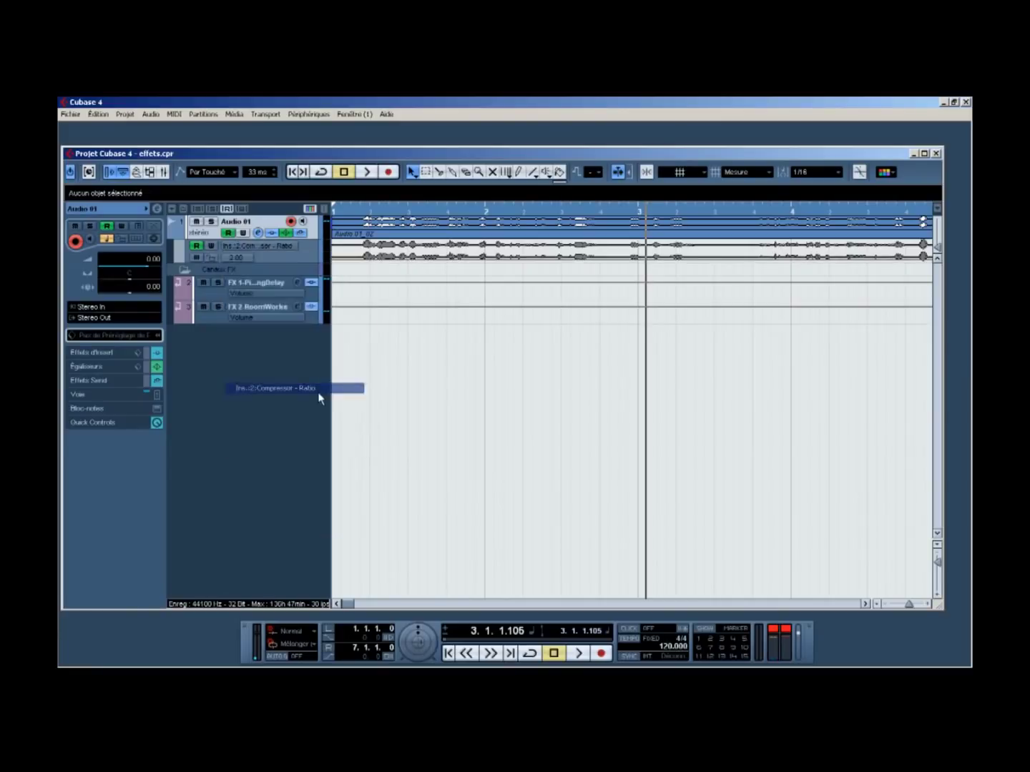
{"action": "left_click", "coordinate": [270, 256]}
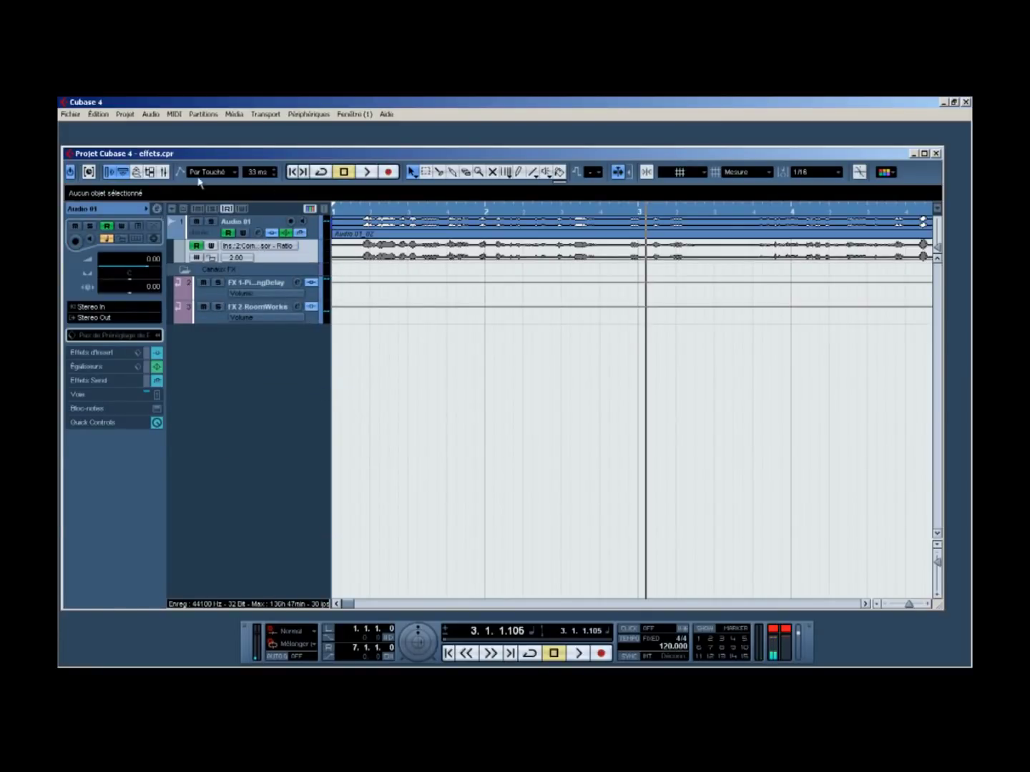
- Open the Audio 01 channel settings and the Compressor editor, placing both below the automation lane
{"action": "left_click", "coordinate": [157, 208]}
{"action": "left_click_drag", "start_coordinate": [528, 311], "coordinate": [504, 242]}
{"action": "left_click", "coordinate": [278, 303]}
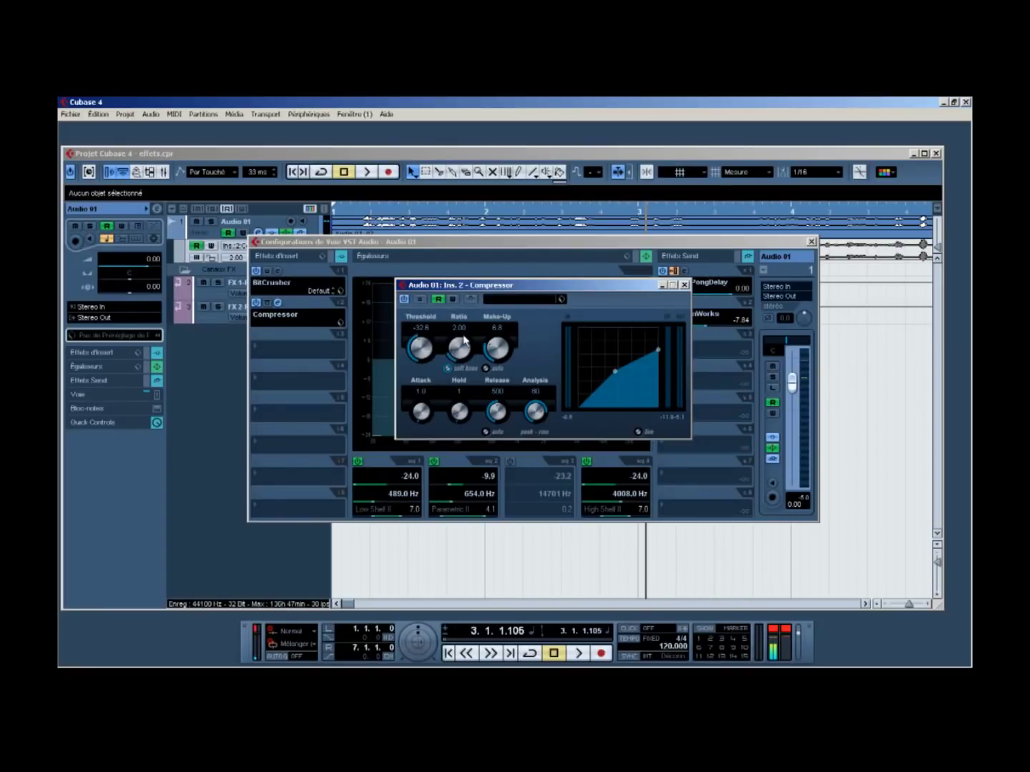
{"action": "left_click_drag", "start_coordinate": [510, 241], "coordinate": [505, 393]}
{"action": "left_click_drag", "start_coordinate": [531, 299], "coordinate": [516, 337]}
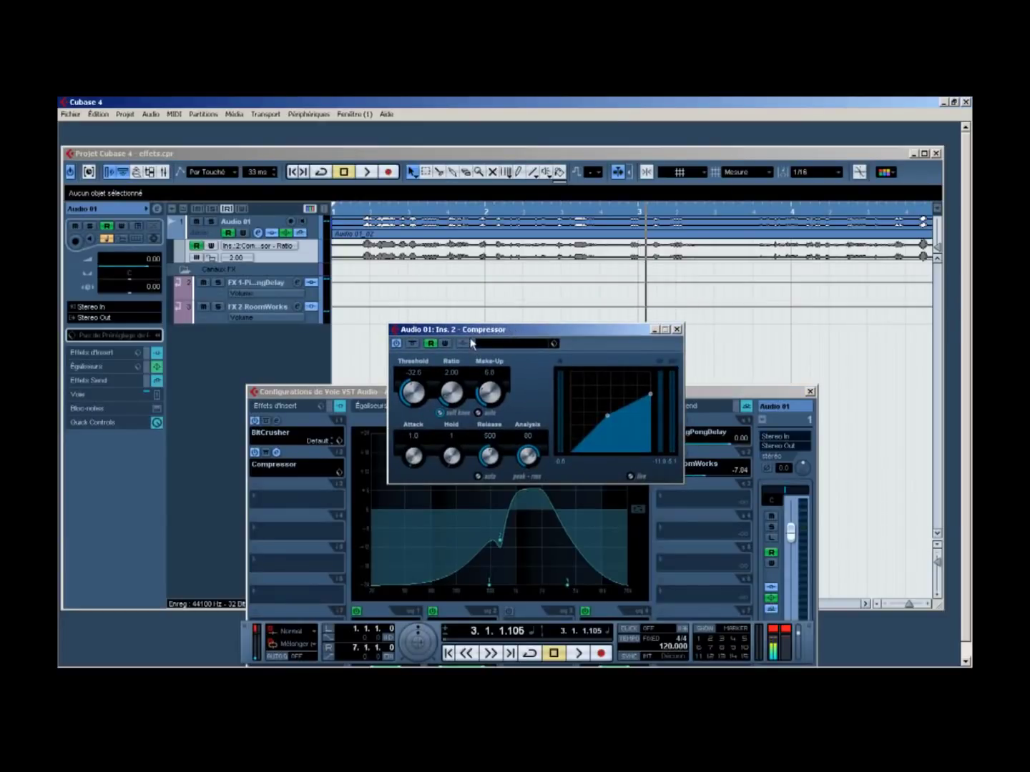
- Add a Compressor Ratio point at 2.4.4.105 and lower the curve's start to 1.00, with the project cursor back at the start
{"action": "left_click", "coordinate": [638, 261]}
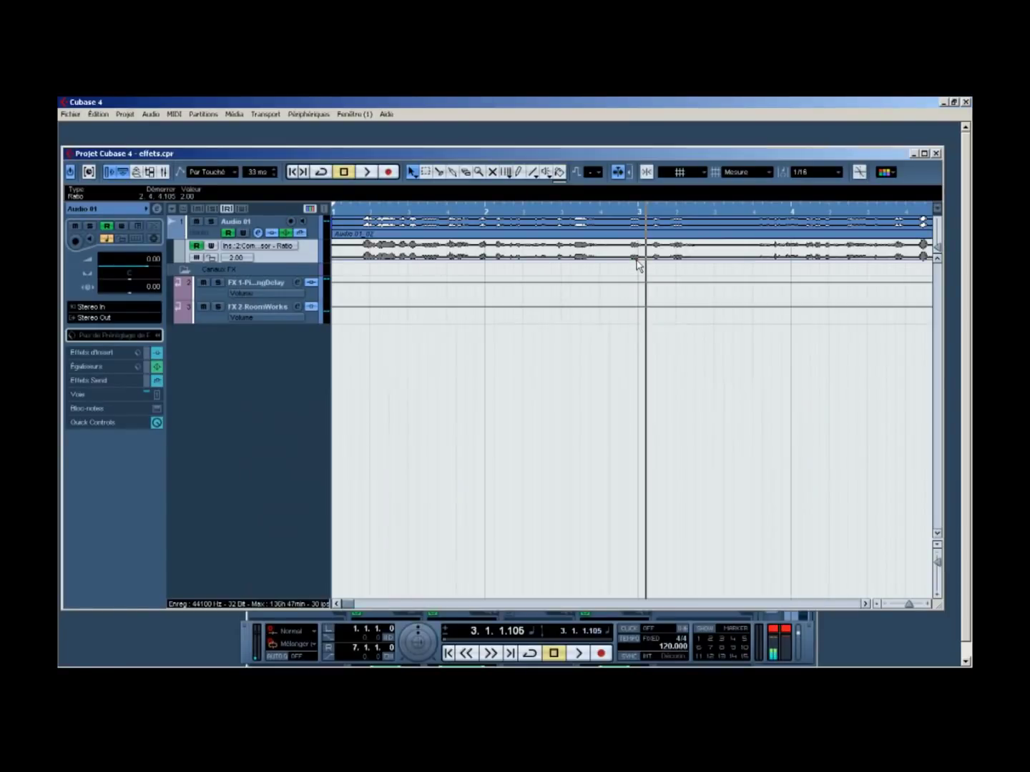
{"action": "left_click", "coordinate": [243, 248]}
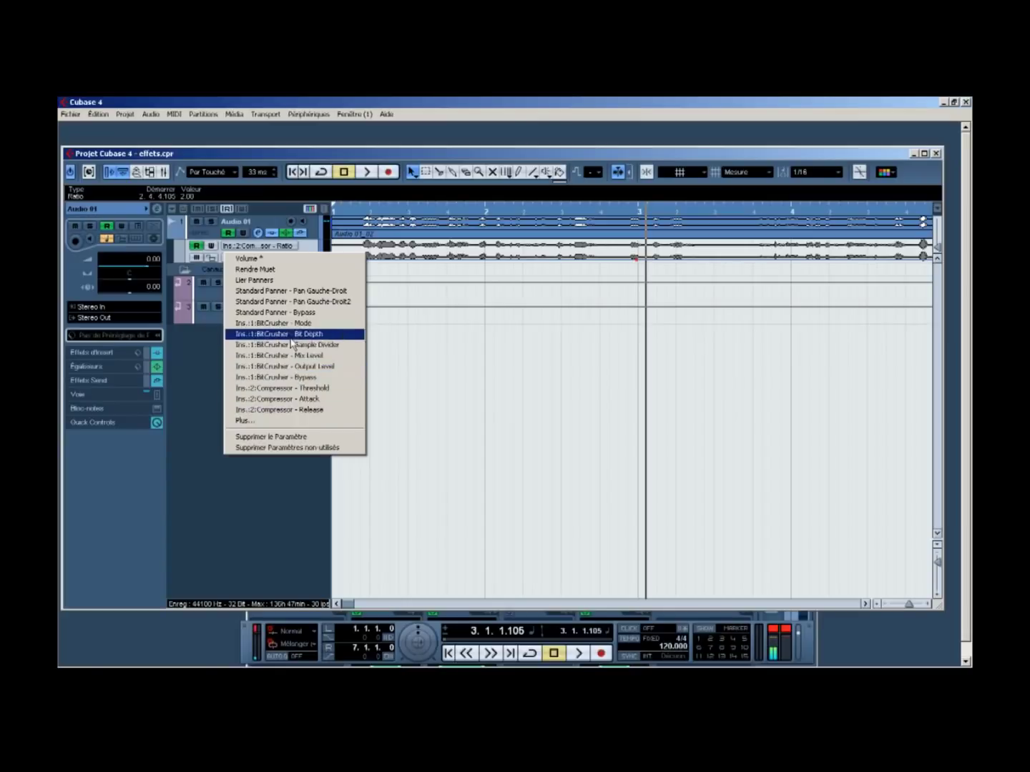
{"action": "left_click", "coordinate": [301, 513]}
{"action": "left_click_drag", "start_coordinate": [344, 260], "coordinate": [325, 273]}
{"action": "left_click", "coordinate": [364, 212]}
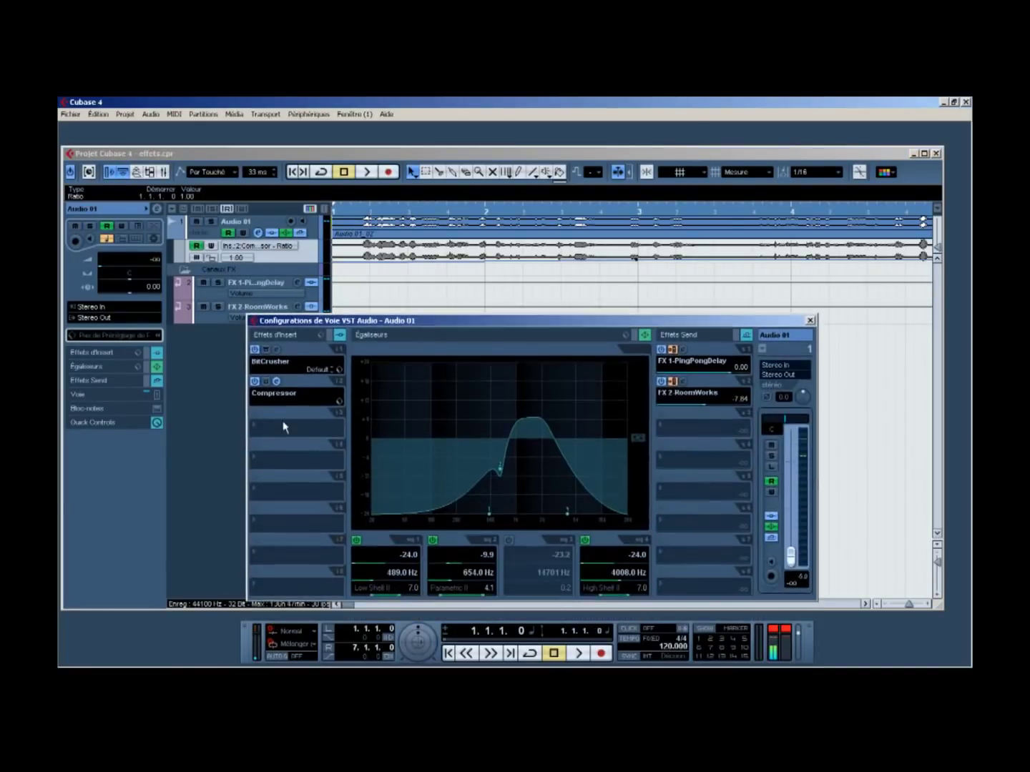
- Open the Compressor editor just above the channel settings and play from the start twice, watching the Ratio follow its automation
{"action": "left_click", "coordinate": [276, 383]}
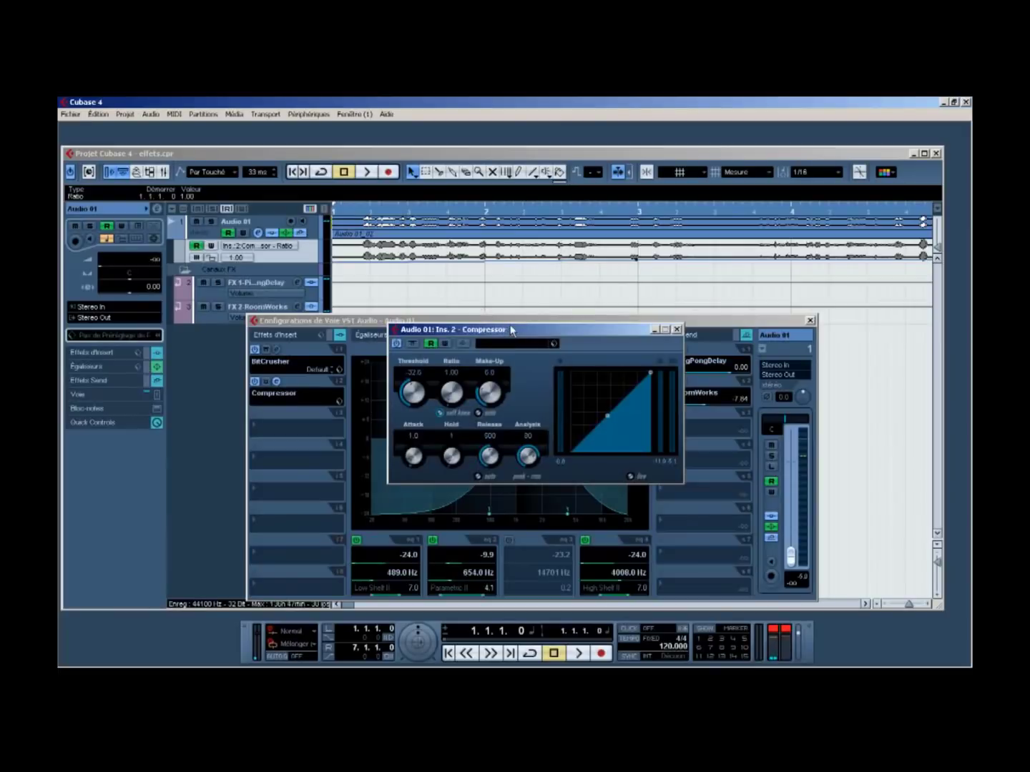
{"action": "left_click_drag", "start_coordinate": [512, 329], "coordinate": [508, 312]}
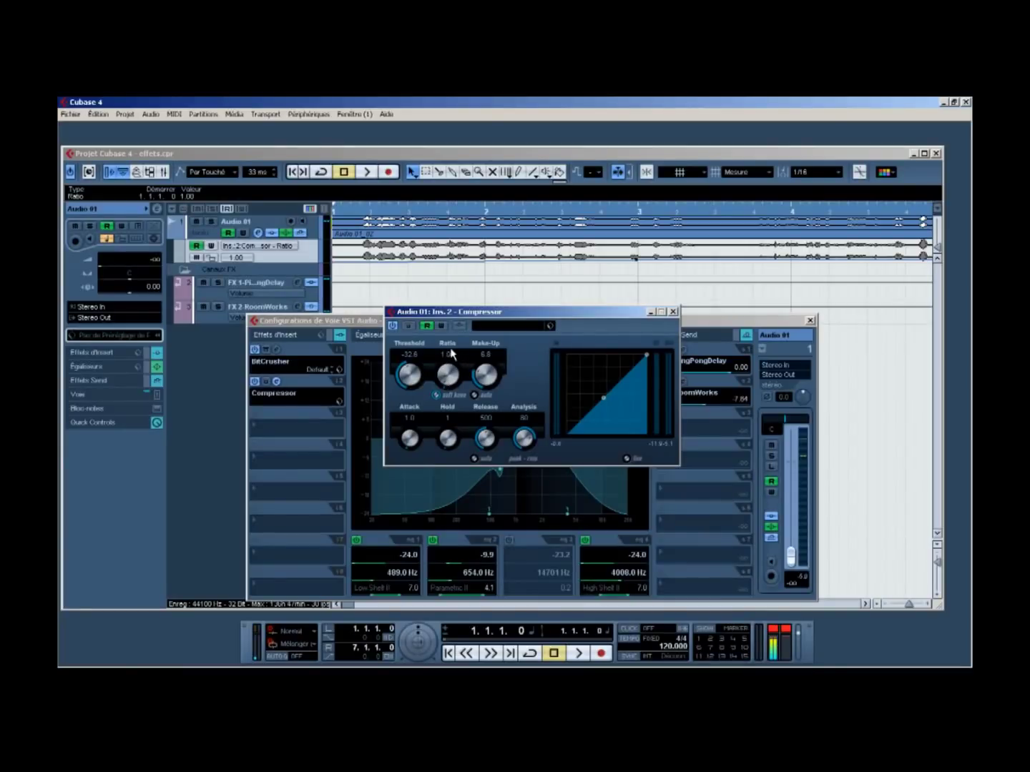
{"action": "key", "text": "space"}
{"action": "left_click_drag", "start_coordinate": [454, 355], "coordinate": [469, 374]}
{"action": "key", "text": "space"}
{"action": "key", "text": "period"}
{"action": "key", "text": "space"}
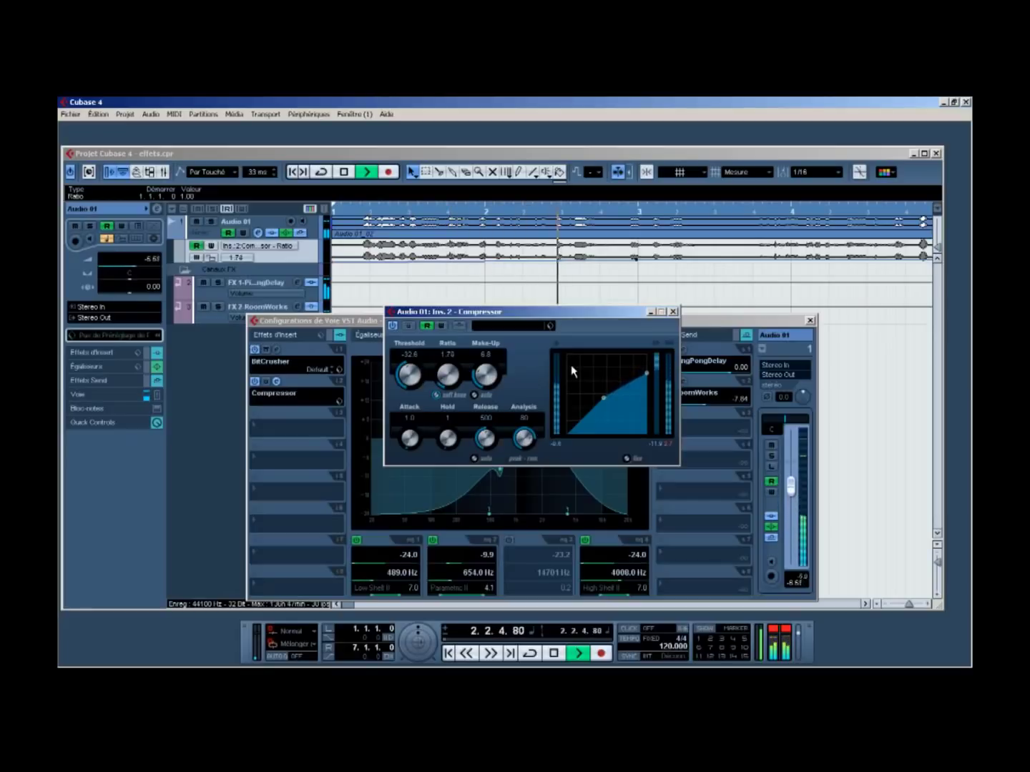
{"action": "key", "text": "space"}
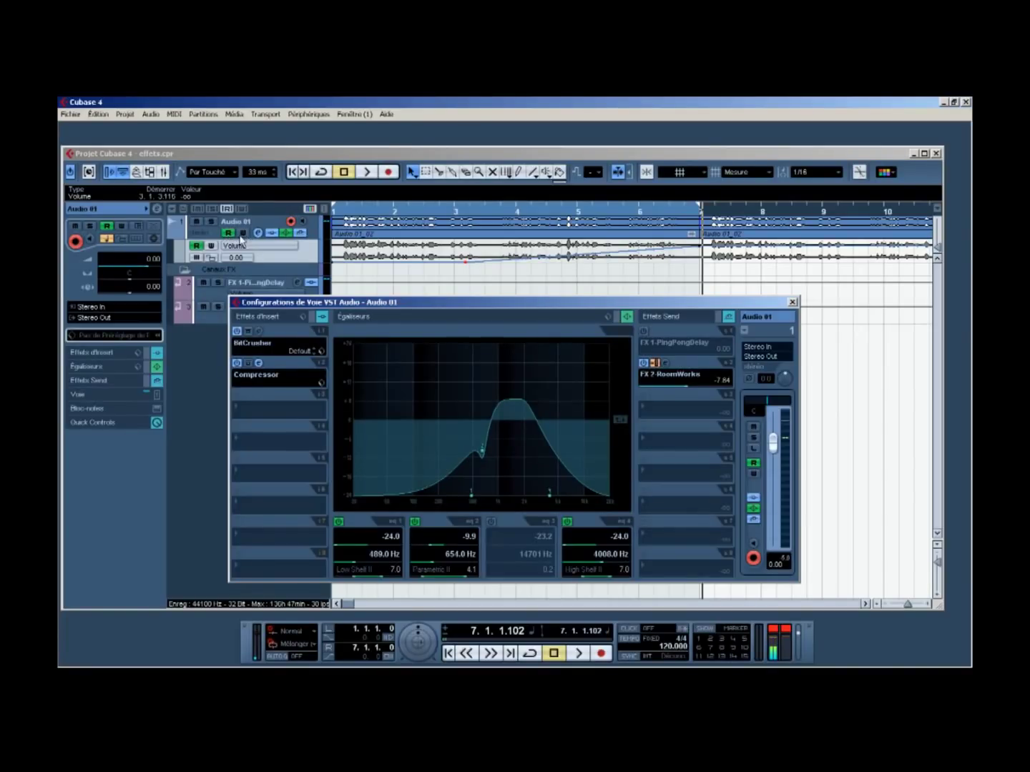
- Delete all Volume automation points on Audio 01 and reset the track volume to 0.00
{"action": "left_click", "coordinate": [477, 273]}
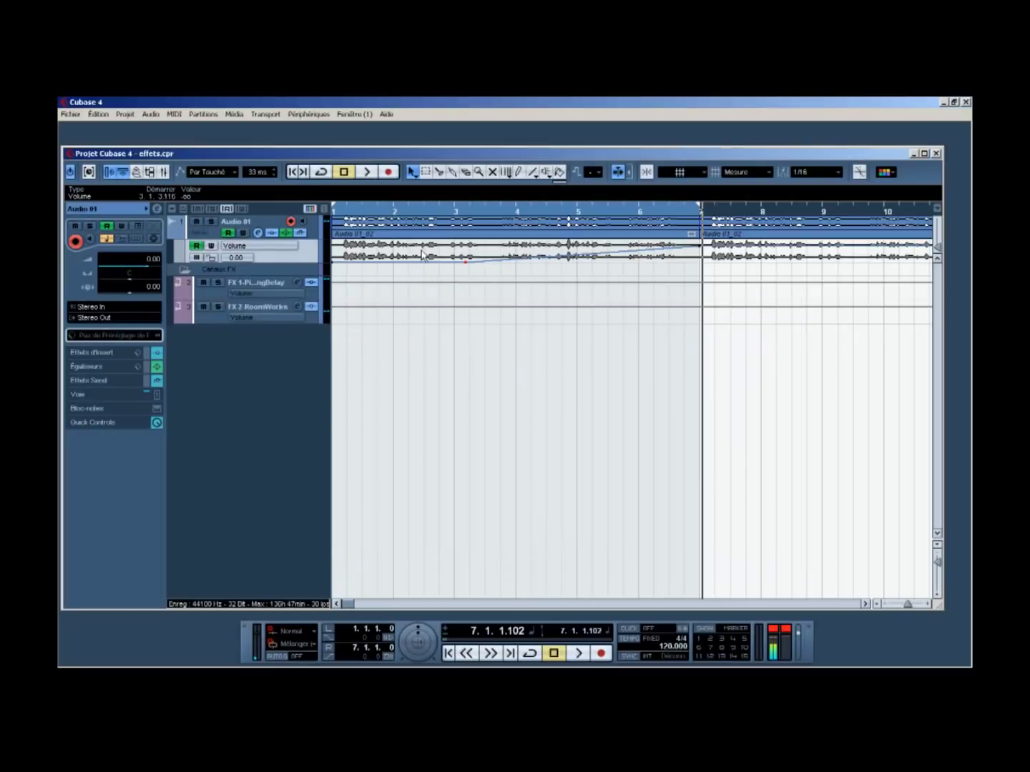
{"action": "key", "text": "ctrl+z"}
{"action": "left_click_drag", "start_coordinate": [691, 266], "coordinate": [714, 247]}
{"action": "key", "text": "Delete"}
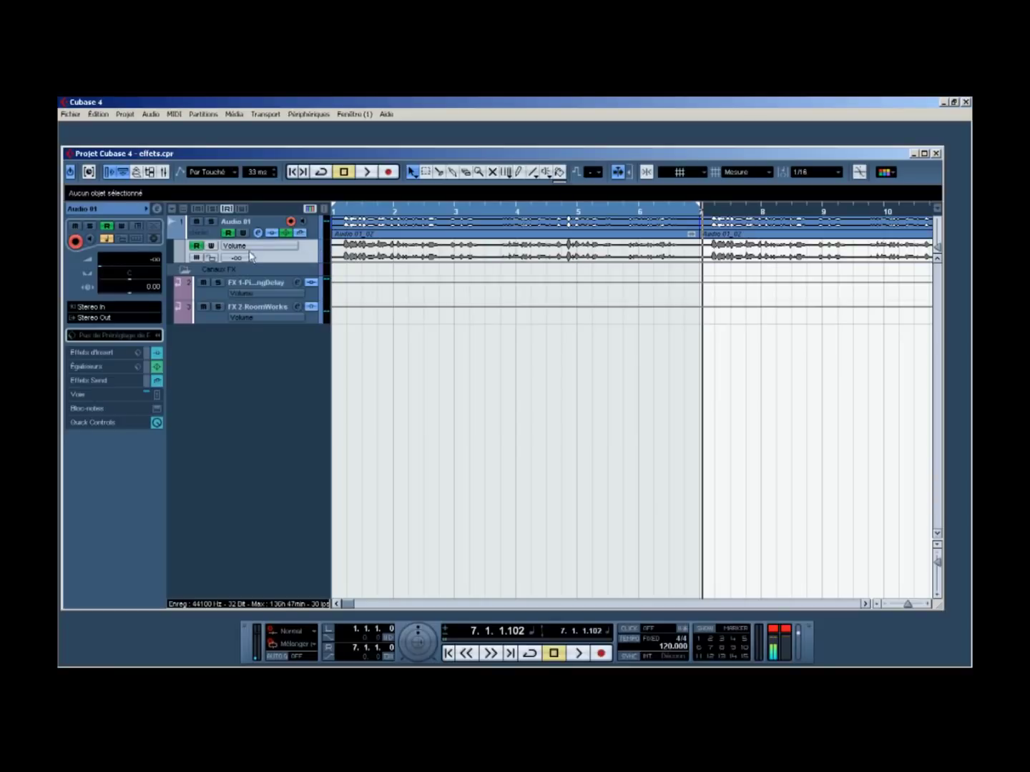
{"action": "left_click", "coordinate": [127, 269], "text": "ctrl"}
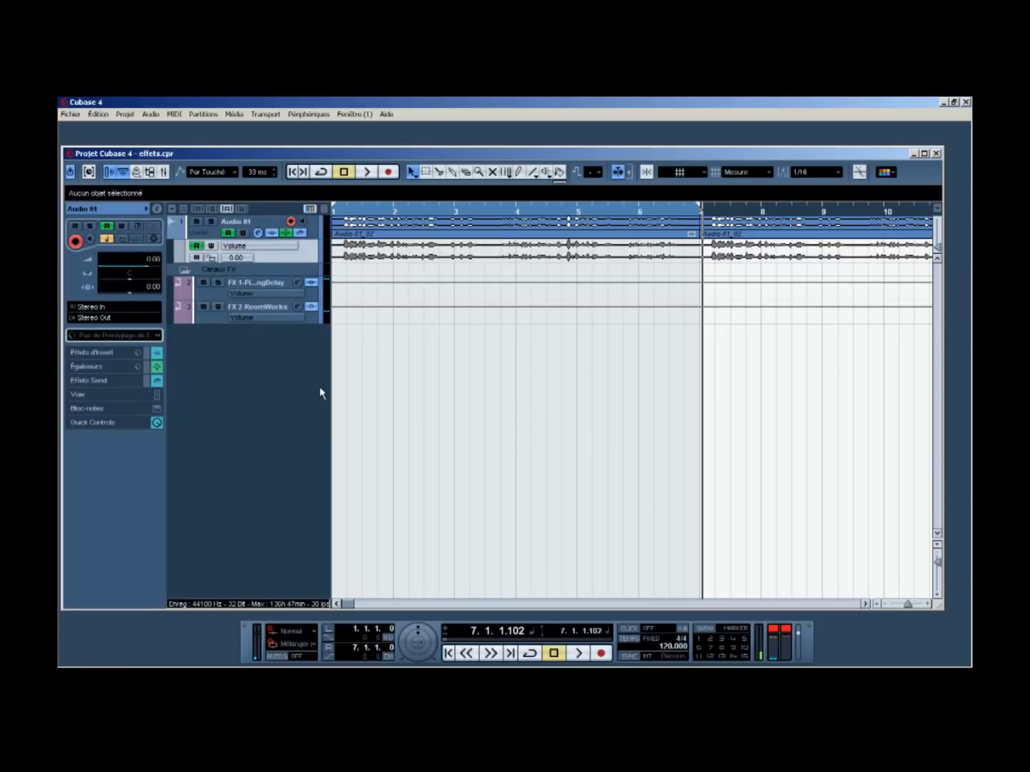
- Open the Audio 01 channel settings and the Compressor editor, and place the two windows side by side
{"action": "left_click", "coordinate": [258, 234]}
{"action": "left_click_drag", "start_coordinate": [398, 301], "coordinate": [491, 248]}
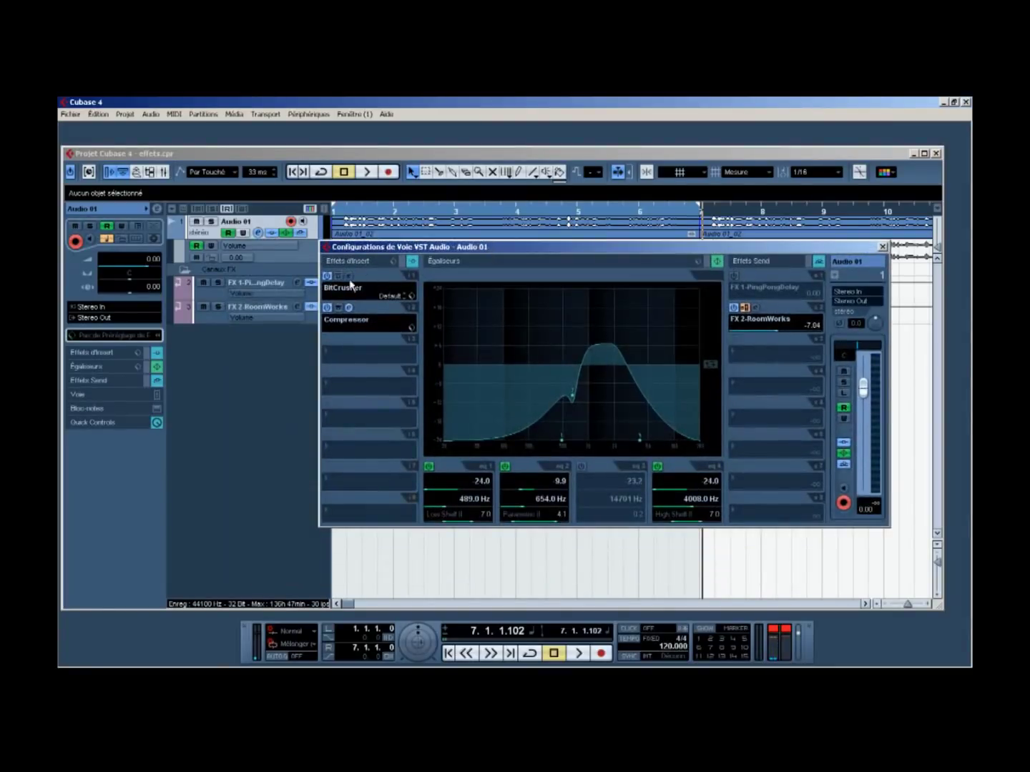
{"action": "left_click", "coordinate": [350, 308]}
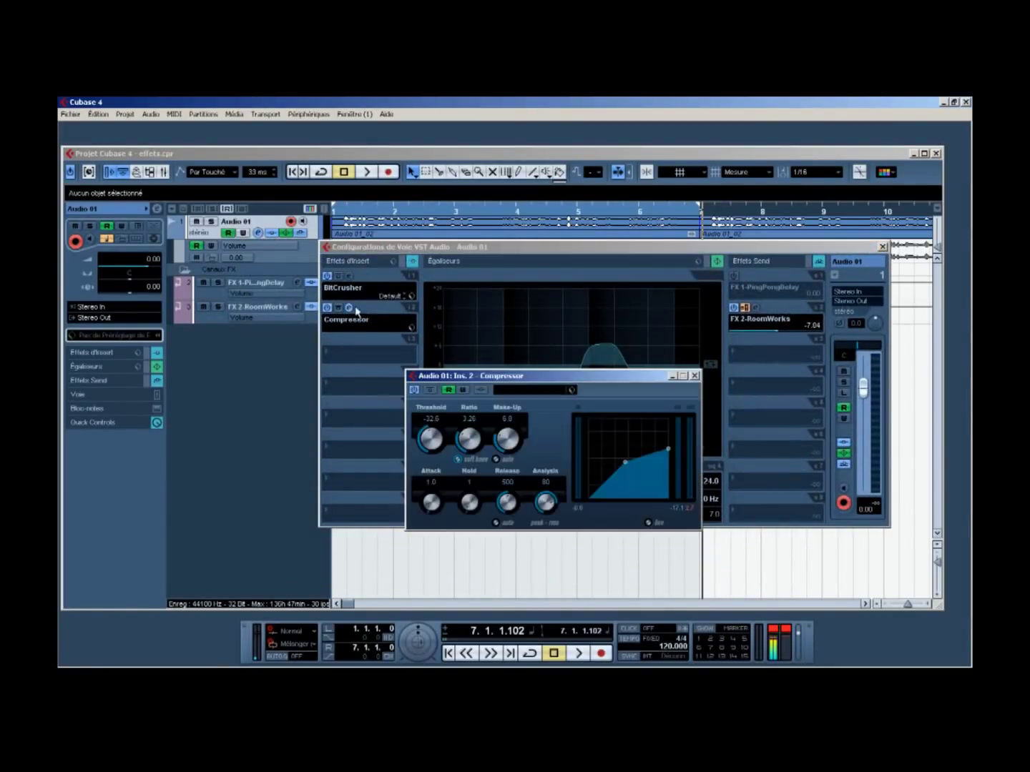
{"action": "left_click_drag", "start_coordinate": [585, 386], "coordinate": [329, 259]}
- Switch the Audio 01 channel from reading to writing automation and move its settings window lower, uncovering the Compressor editor
{"action": "left_click", "coordinate": [844, 415]}
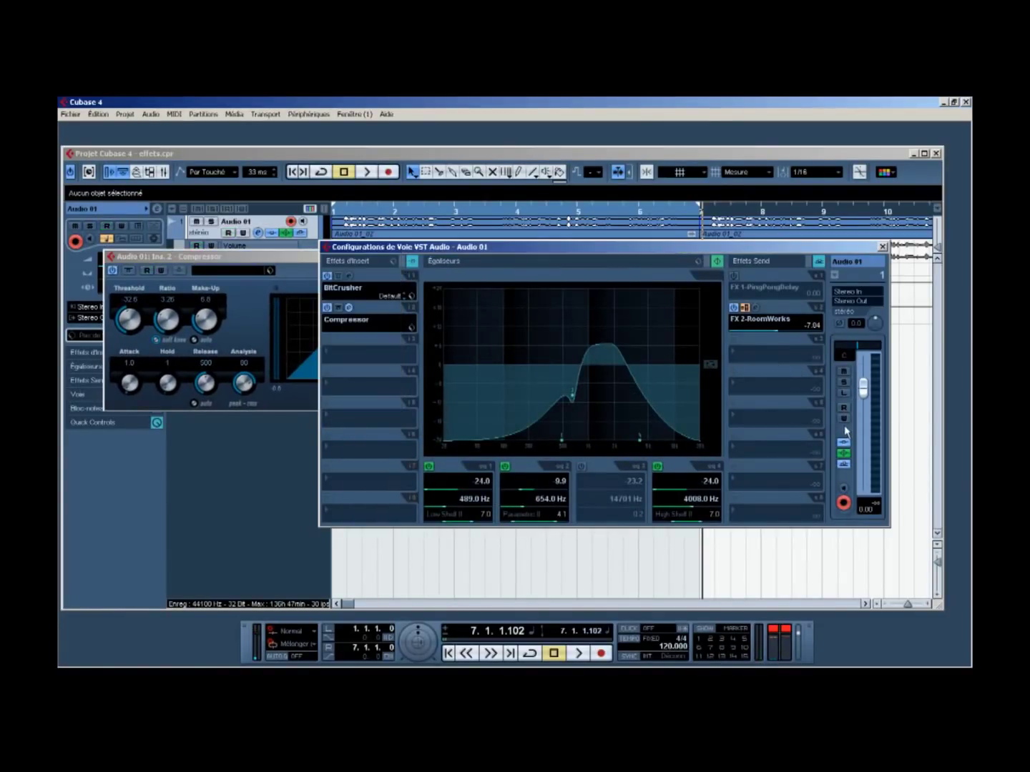
{"action": "left_click_drag", "start_coordinate": [817, 255], "coordinate": [902, 361]}
{"action": "left_click", "coordinate": [394, 294]}
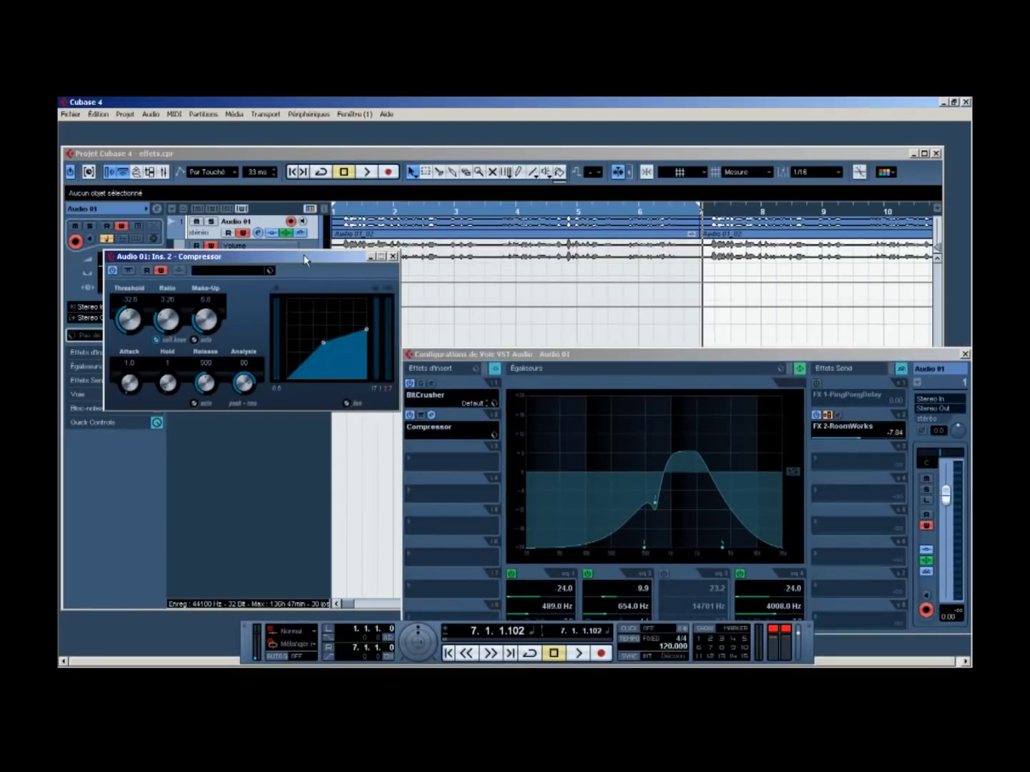
- Write Compressor automation from the start to about bar 9, turning the Threshold, Ratio and Make-Up, with Make-Up ending at 24.0
{"action": "left_click", "coordinate": [450, 657]}
{"action": "key", "text": "space"}
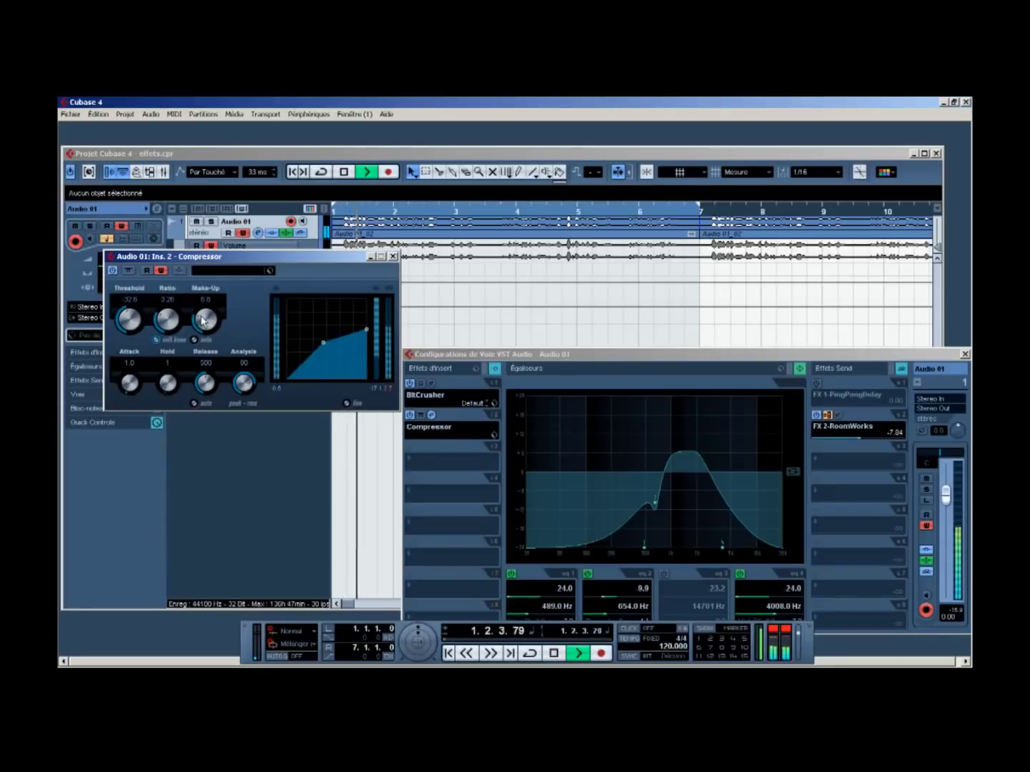
{"action": "left_click_drag", "start_coordinate": [203, 322], "coordinate": [229, 344]}
{"action": "left_click_drag", "start_coordinate": [141, 315], "coordinate": [213, 273]}
{"action": "key", "text": "space"}
- Switch the Compressor and the Audio 01 track from writing to reading automation, and move the Compressor editor clear of the track list
{"action": "left_click", "coordinate": [148, 270]}
{"action": "left_click_drag", "start_coordinate": [193, 261], "coordinate": [503, 261]}
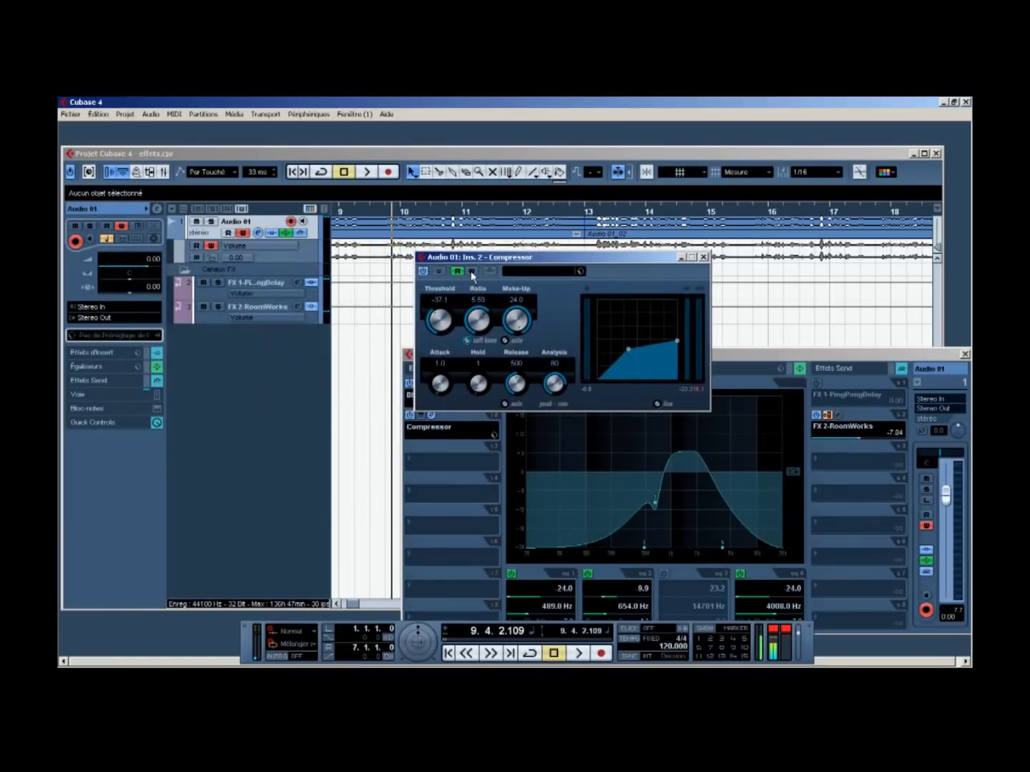
{"action": "left_click", "coordinate": [256, 223]}
{"action": "left_click", "coordinate": [244, 235]}
{"action": "left_click", "coordinate": [229, 233]}
- Show the used automation lanes of Audio 01, select all recorded Compressor points from bar 1 to bar 10, and clear the selection
{"action": "right_click", "coordinate": [233, 221]}
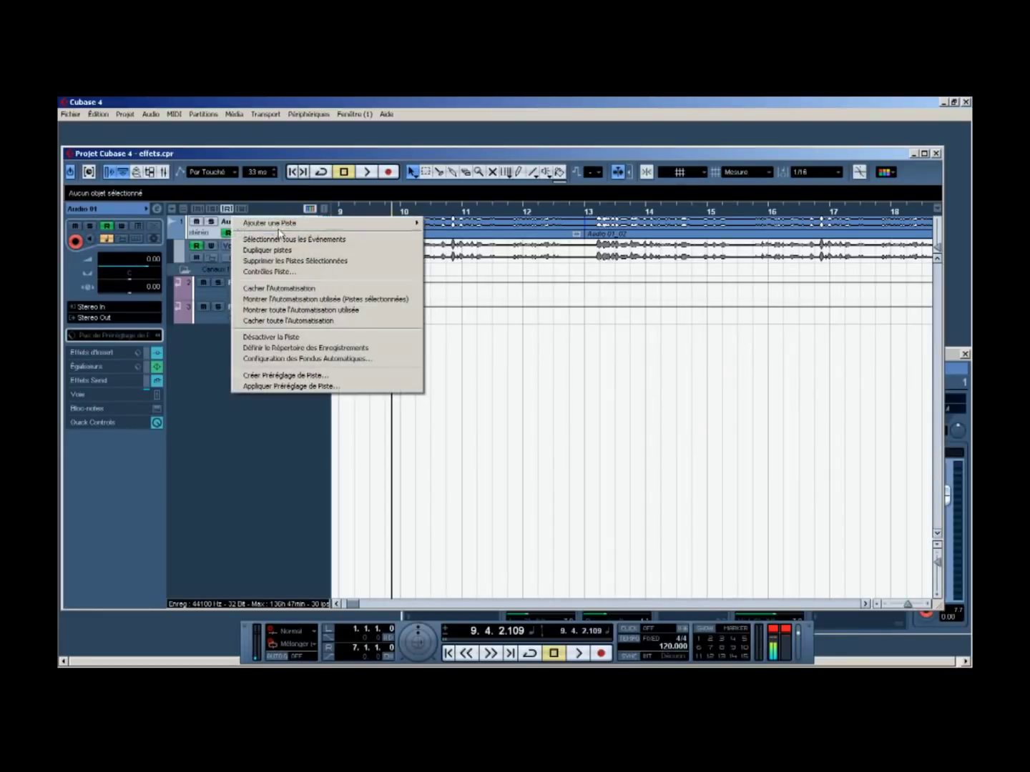
{"action": "left_click", "coordinate": [326, 300]}
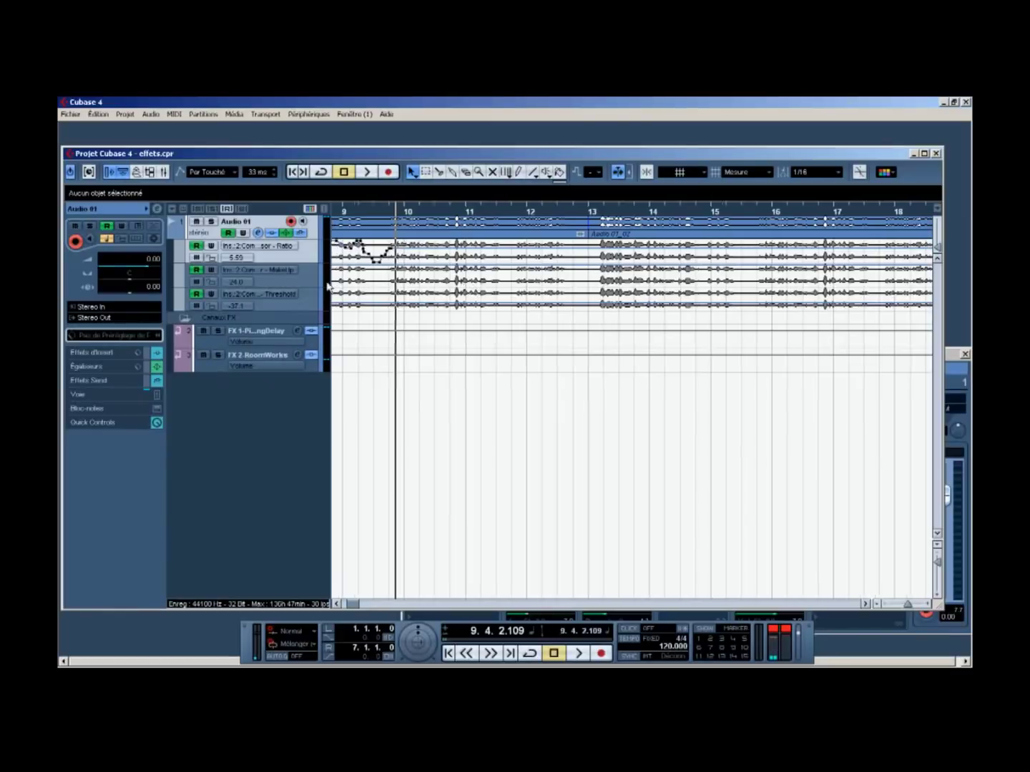
{"action": "scroll", "coordinate": [327, 286], "scroll_direction": "left", "scroll_amount": 5}
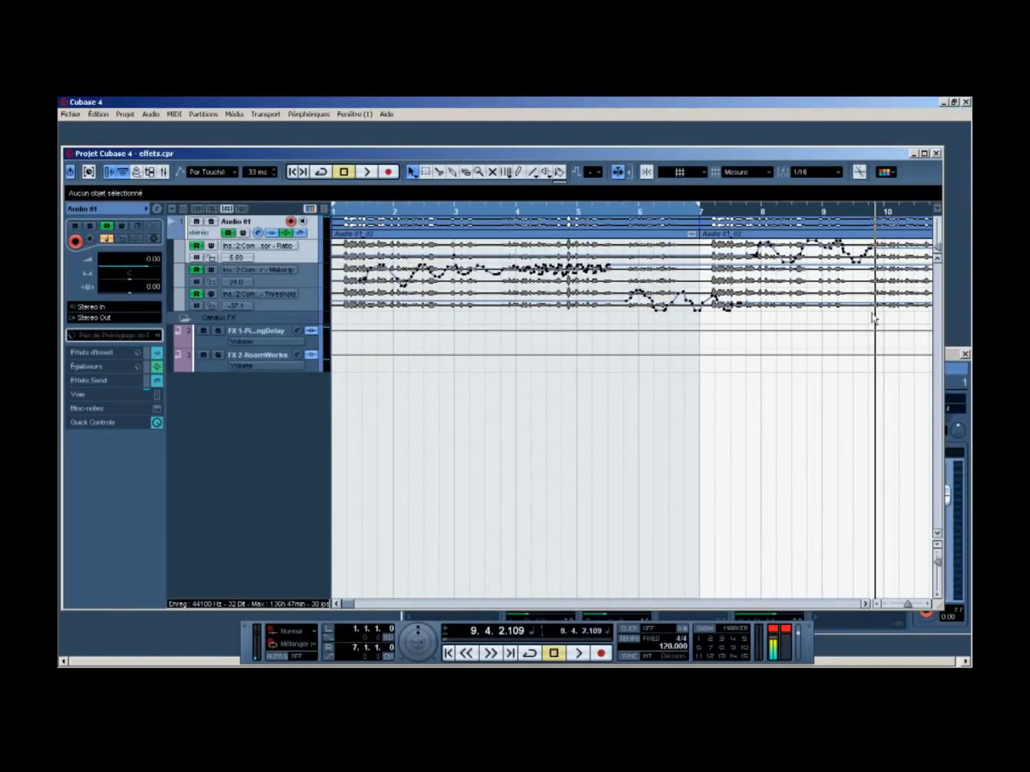
{"action": "left_click_drag", "start_coordinate": [917, 401], "coordinate": [228, 208]}
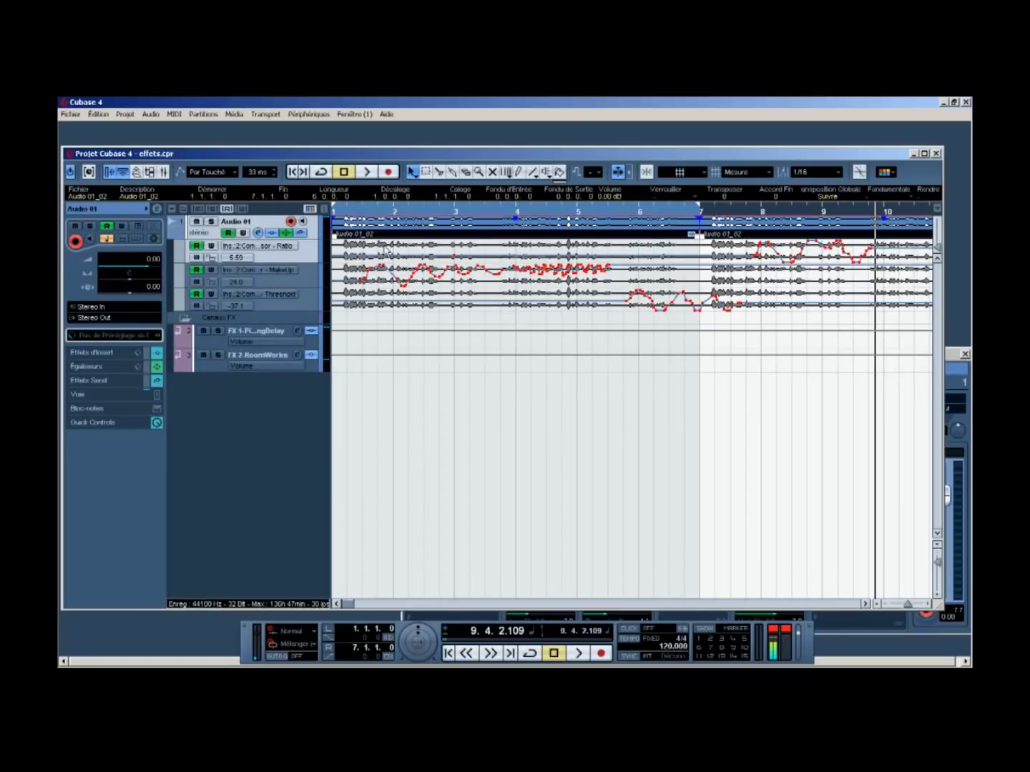
{"action": "left_click", "coordinate": [456, 357]}
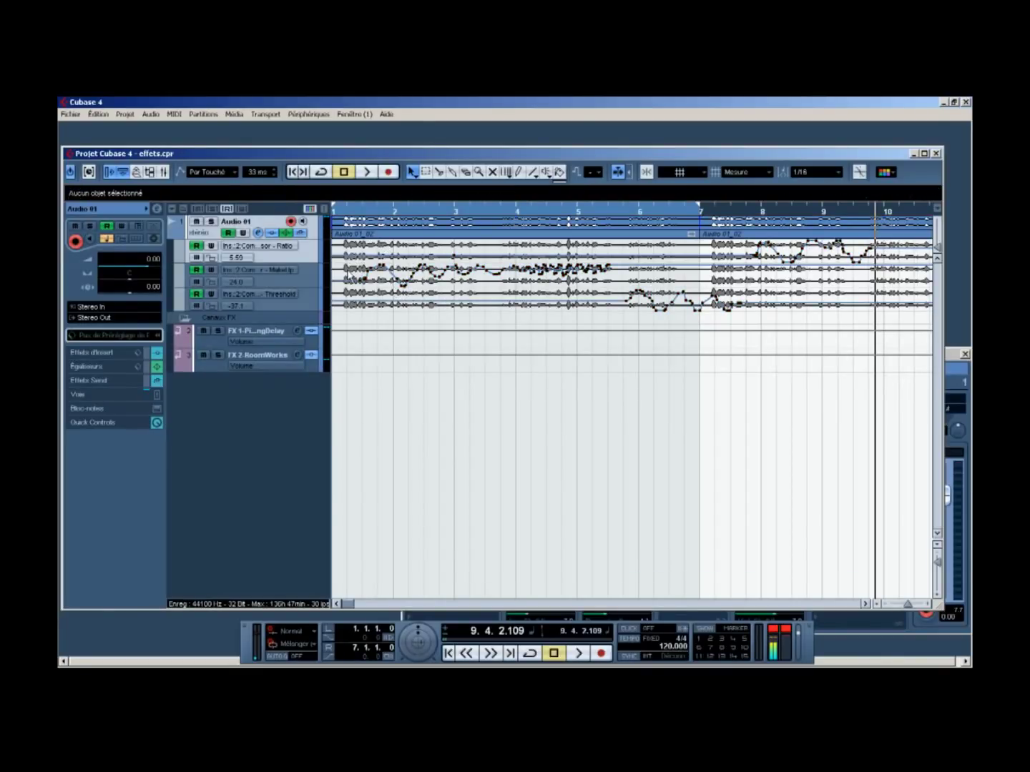
- Zoom in on the timeline to examine the recorded Compressor automation lanes of Audio 01 in detail
{"action": "left_click", "coordinate": [928, 605]}
{"action": "left_click", "coordinate": [928, 604]}
{"action": "left_click", "coordinate": [928, 605]}
{"action": "left_click", "coordinate": [928, 605]}
{"action": "left_click", "coordinate": [929, 605]}
{"action": "left_click", "coordinate": [929, 605]}
{"action": "left_click", "coordinate": [928, 605]}
{"action": "left_click", "coordinate": [928, 605]}
{"action": "left_click", "coordinate": [928, 605]}
{"action": "left_click", "coordinate": [928, 605]}
{"action": "left_click_drag", "start_coordinate": [712, 557], "coordinate": [174, 522]}
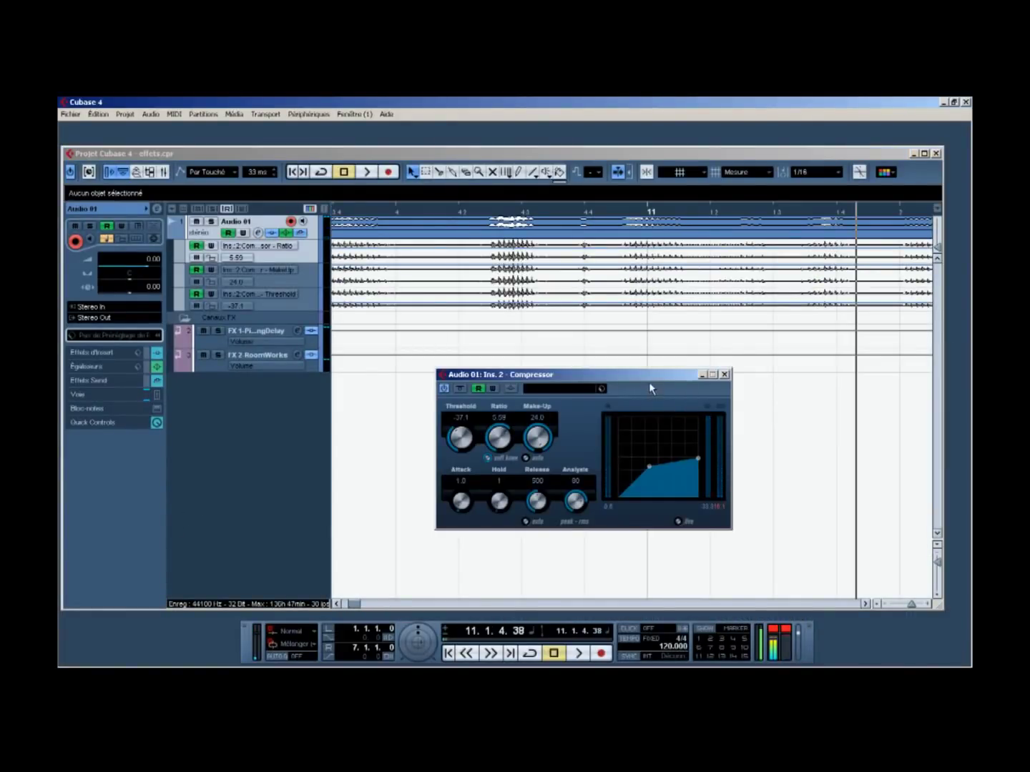
- Reposition the Compressor editor over the arrangement, just below the Audio 01 automation lanes
{"action": "left_click_drag", "start_coordinate": [648, 375], "coordinate": [649, 394]}
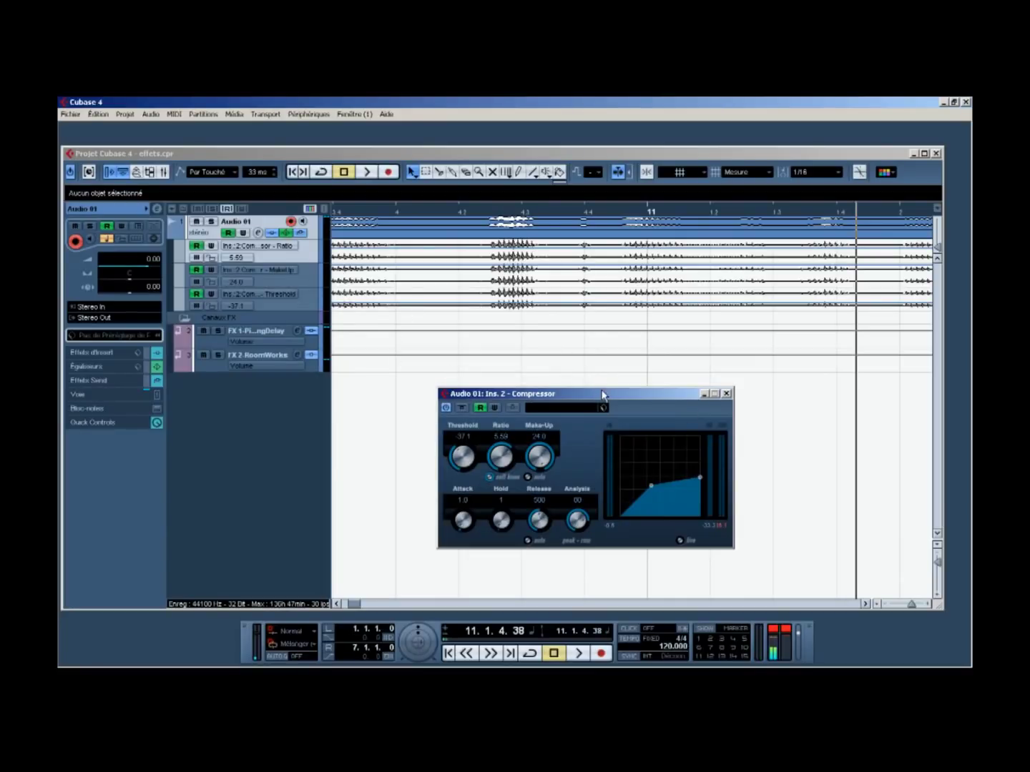
{"action": "left_click_drag", "start_coordinate": [578, 396], "coordinate": [589, 331]}
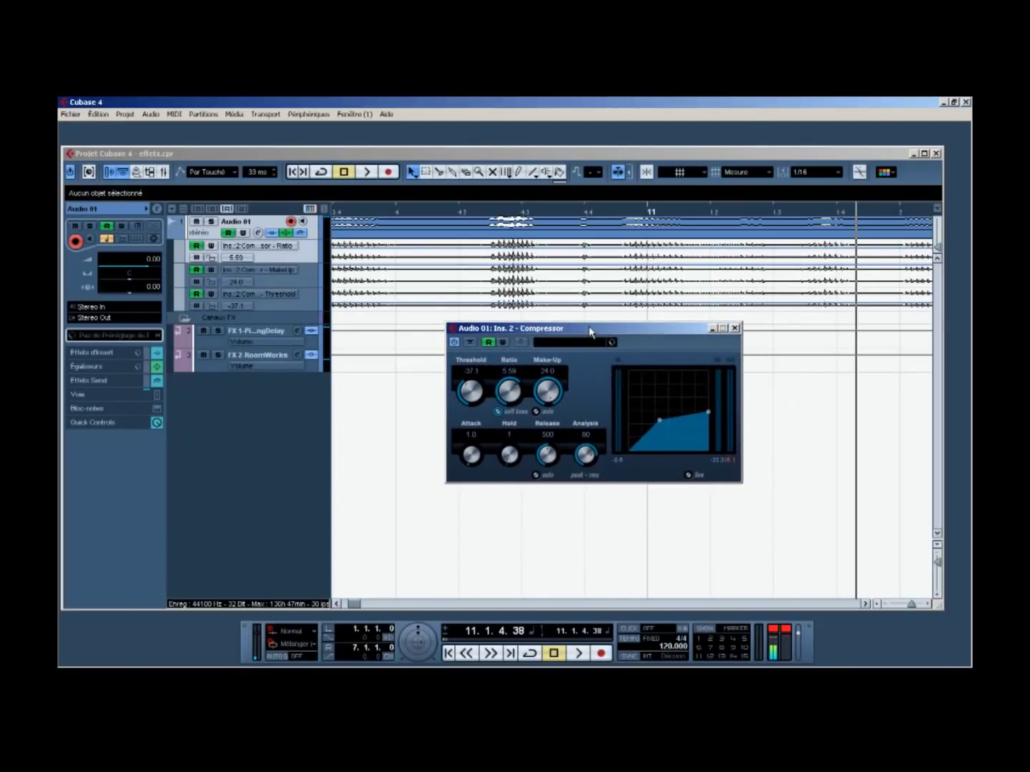